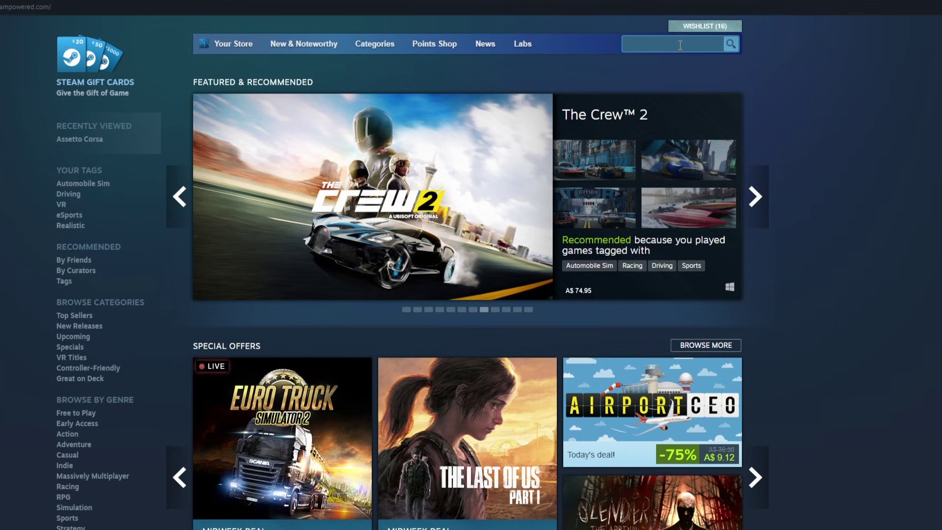
Search the Steam store for Assetto Corsa and open its store page.
{"action": "type", "text": "sse"}
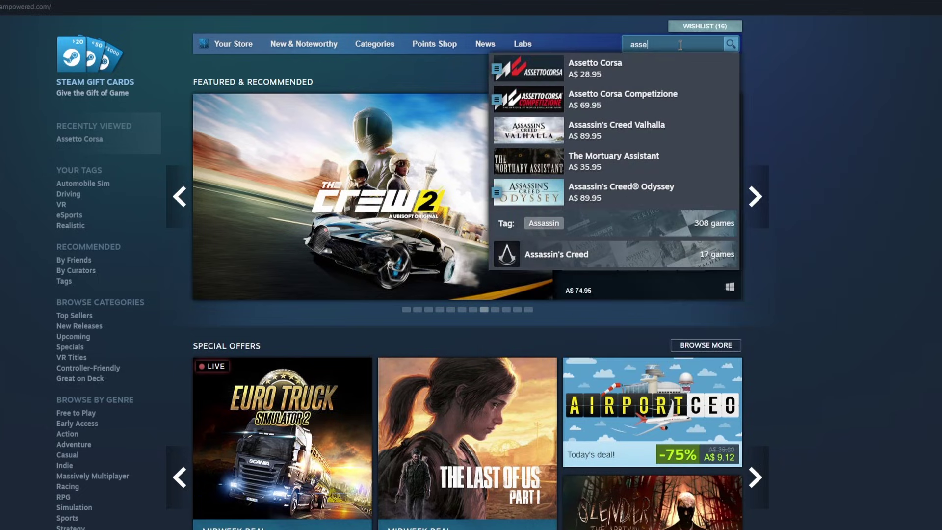
{"action": "left_click", "coordinate": [665, 73]}
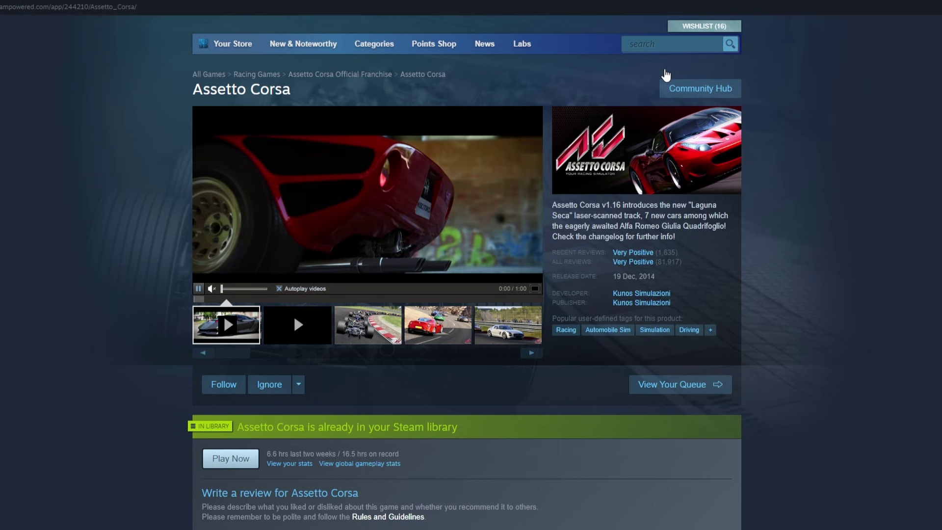
{"action": "scroll", "coordinate": [665, 74], "scroll_direction": "down", "scroll_amount": 10}
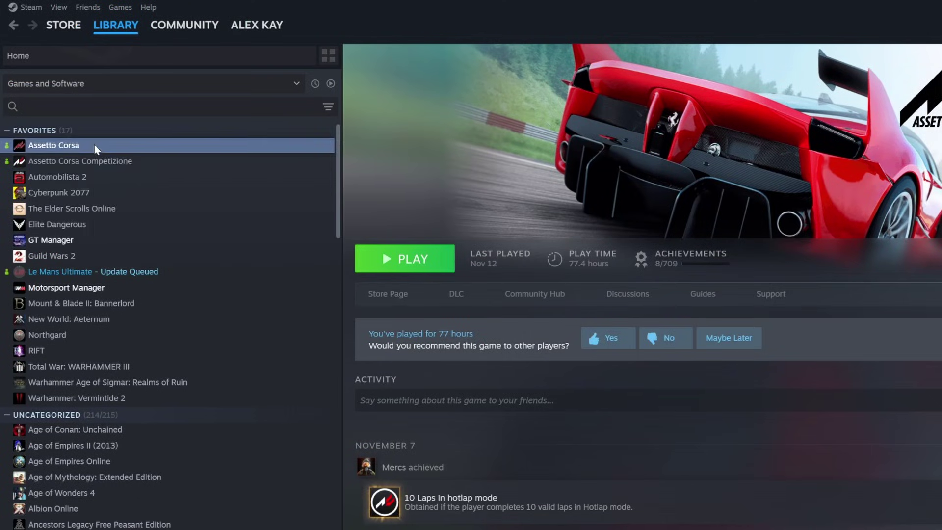
Browse Assetto Corsa's local files from the Steam library via Manage > Browse local files.
{"action": "right_click", "coordinate": [57, 89]}
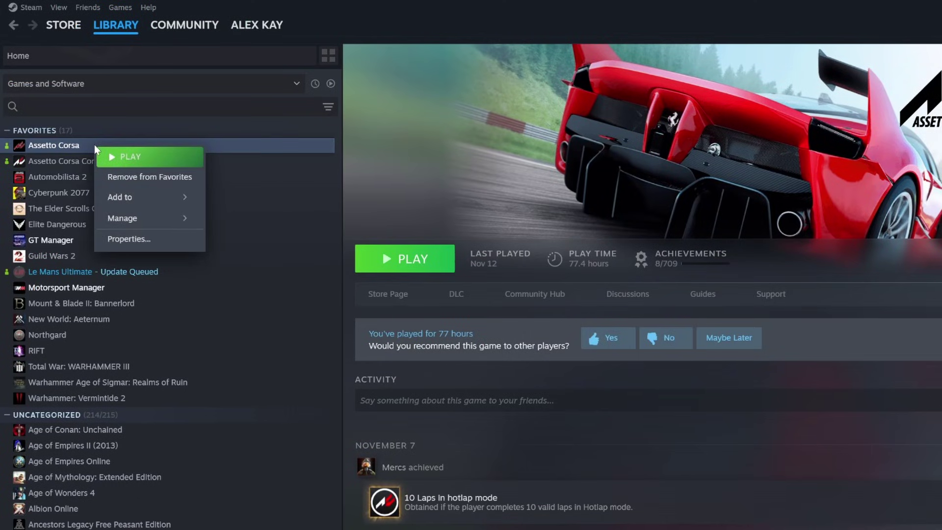
{"action": "mouse_move", "coordinate": [134, 219]}
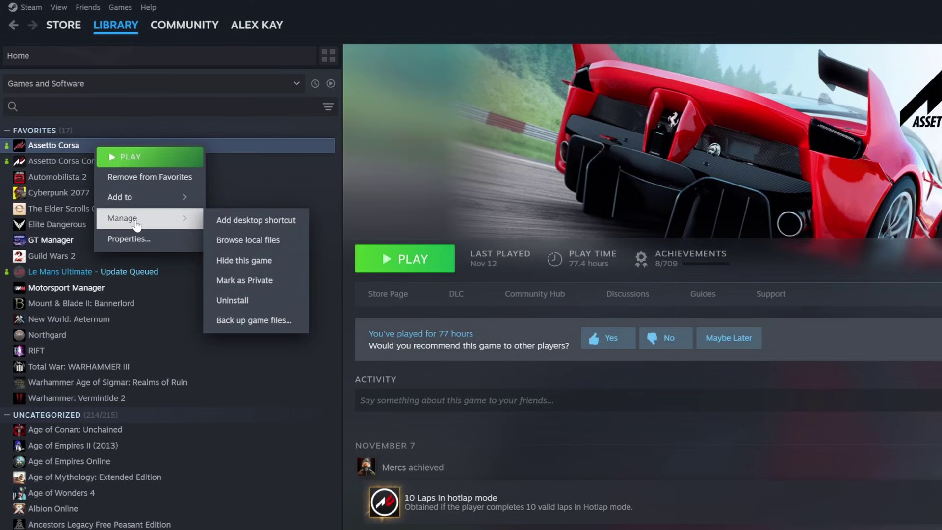
{"action": "left_click", "coordinate": [294, 247]}
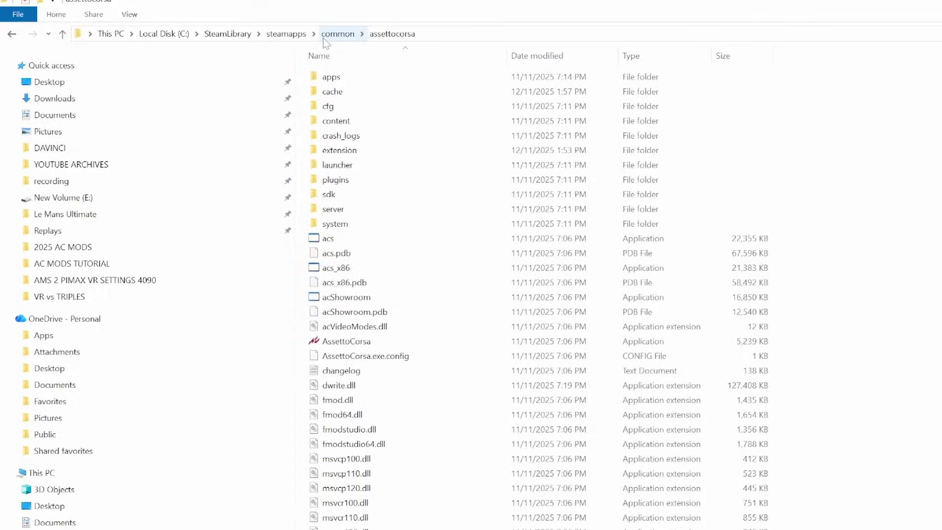
Pin the assettocorsa folder under steamapps\common to Quick access.
{"action": "left_click", "coordinate": [323, 35]}
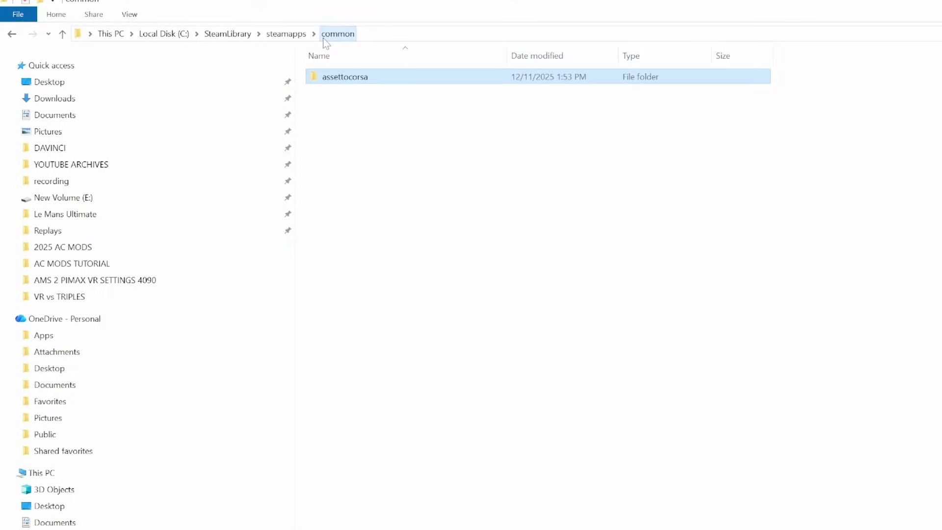
{"action": "right_click", "coordinate": [312, 79]}
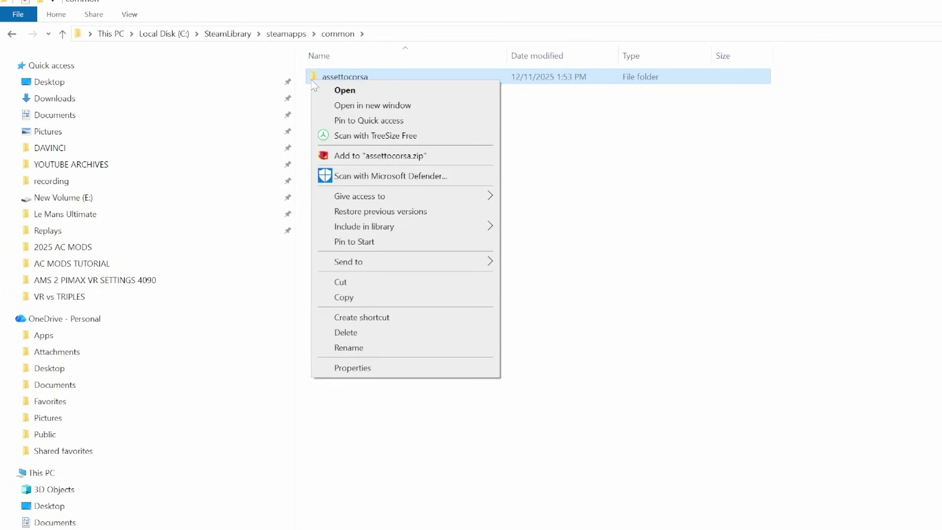
{"action": "left_click", "coordinate": [318, 123]}
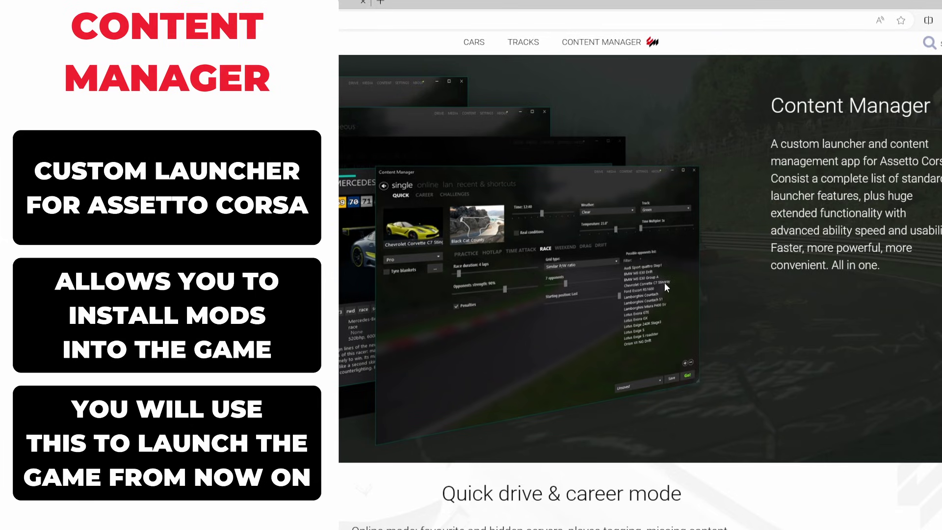
Buy AC Content Manager on itch.io for $5.00 and reach the purchase's download page.
{"action": "scroll", "coordinate": [664, 283], "scroll_direction": "down", "scroll_amount": 8}
{"action": "scroll", "coordinate": [666, 288], "scroll_direction": "down", "scroll_amount": 3}
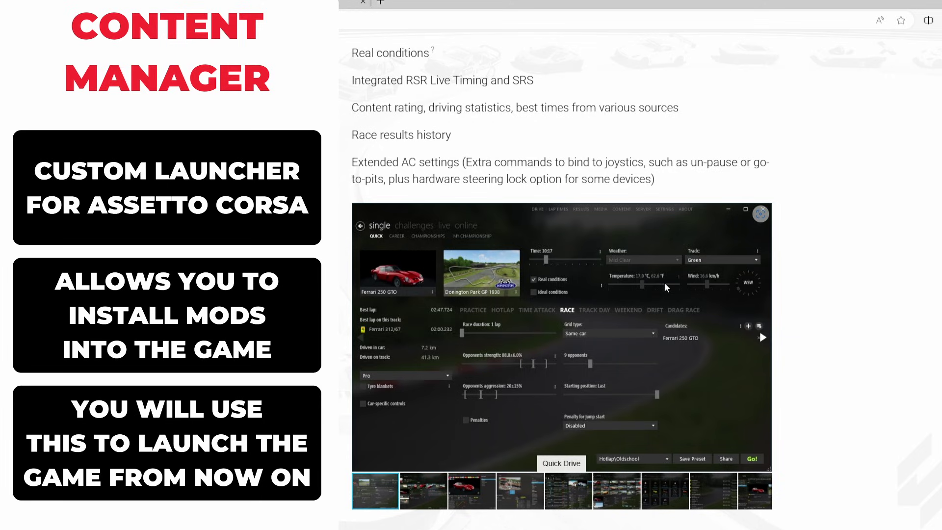
{"action": "scroll", "coordinate": [664, 283], "scroll_direction": "down", "scroll_amount": 6}
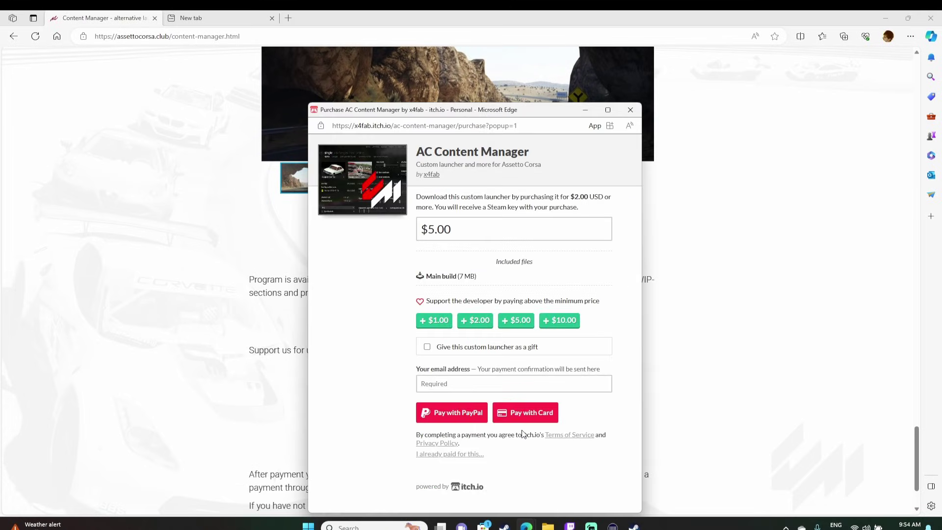
{"action": "left_click", "coordinate": [523, 434]}
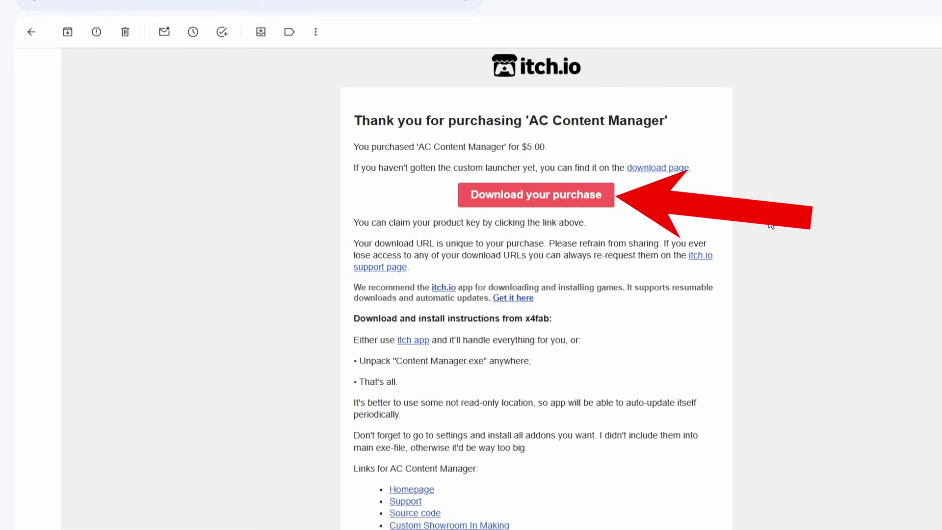
{"action": "left_click", "coordinate": [576, 196]}
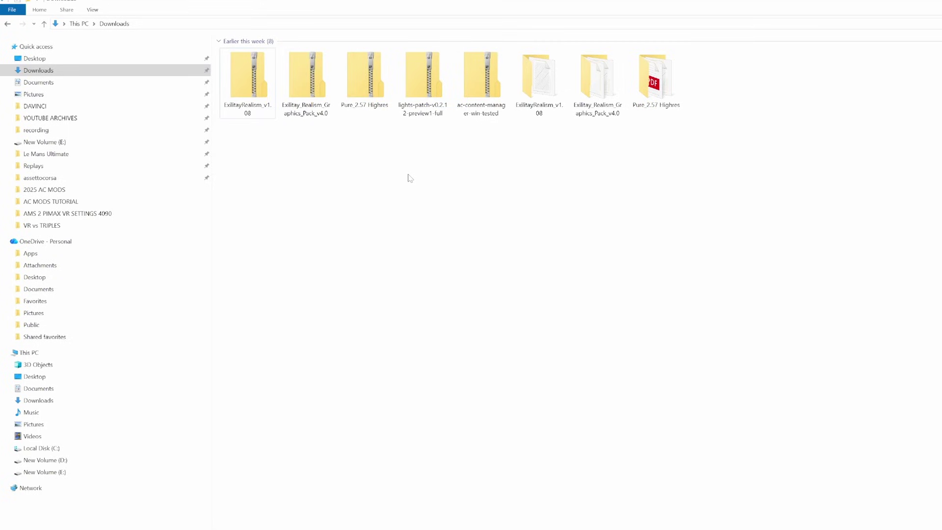
Extract All of the ac-content-manager-win-tested zip in Downloads to its suggested folder.
{"action": "left_click", "coordinate": [480, 91]}
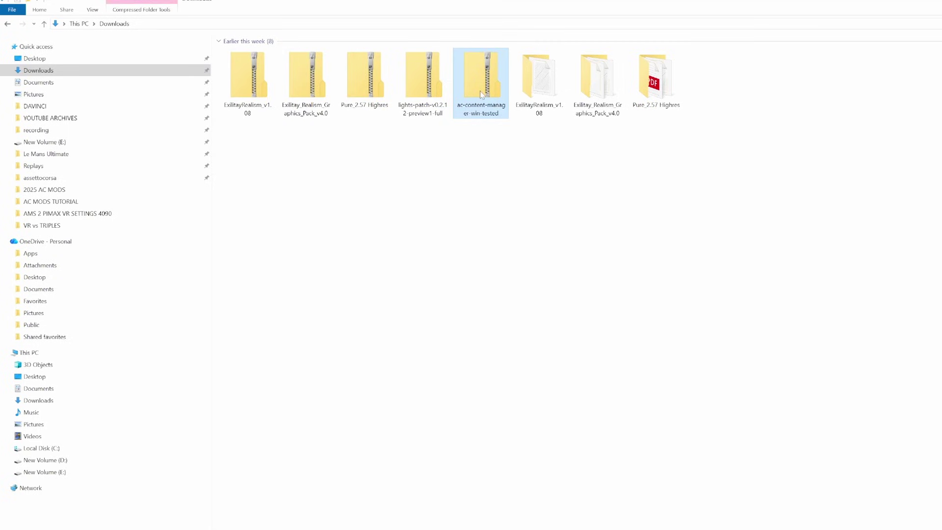
{"action": "right_click", "coordinate": [480, 90]}
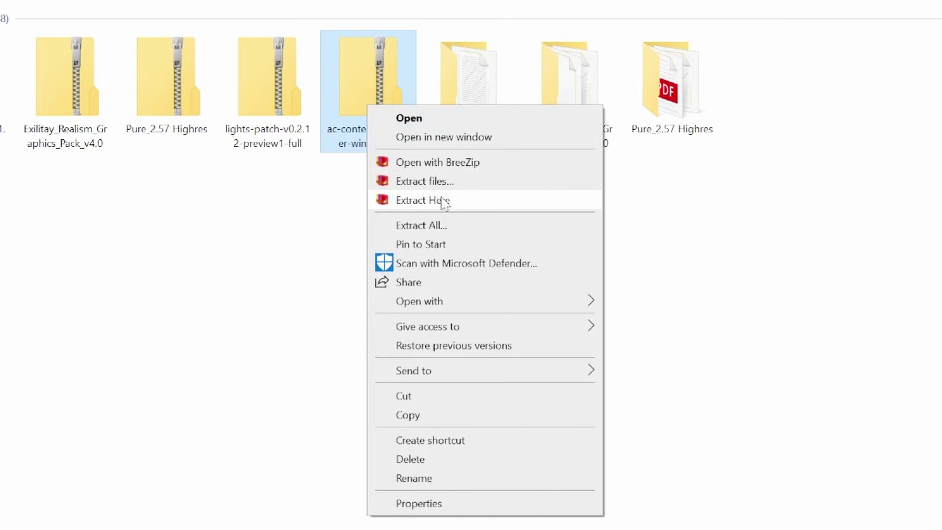
{"action": "left_click", "coordinate": [456, 226]}
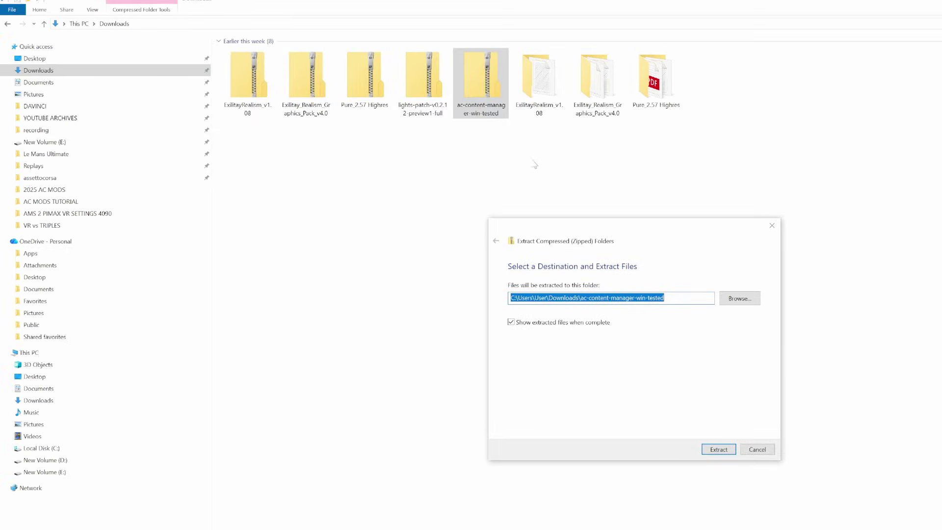
{"action": "left_click", "coordinate": [724, 450]}
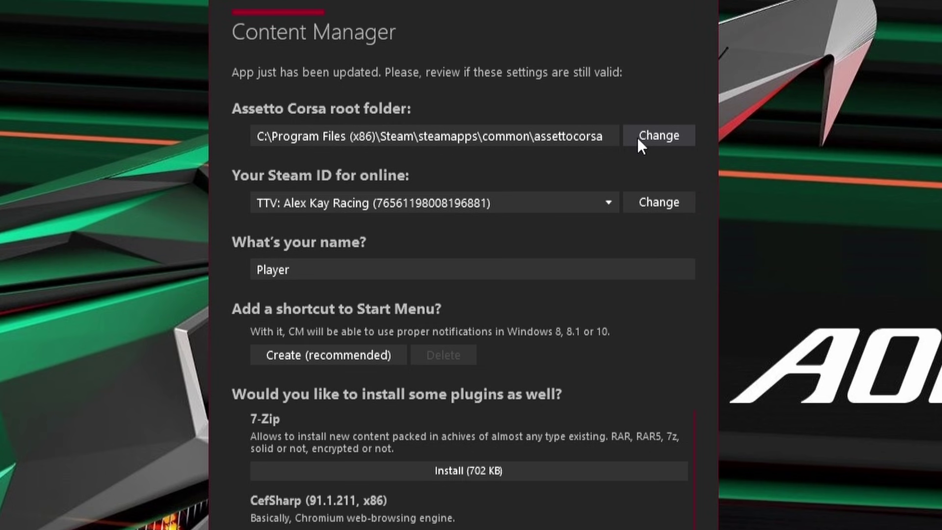
Replace the default player name 'Player' with the new name and confirm first-run settings.
{"action": "left_click", "coordinate": [344, 268]}
{"action": "type", "text": "Ale"}
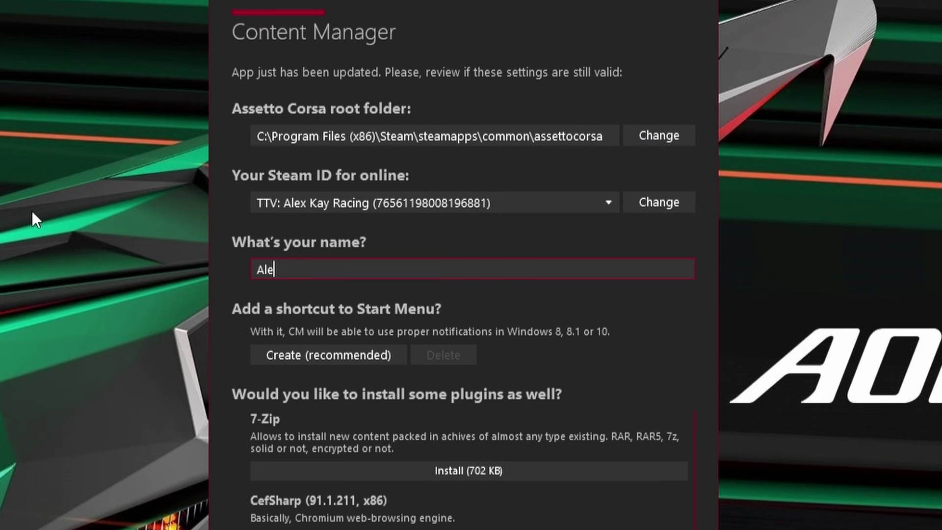
{"action": "type", "text": "x"}
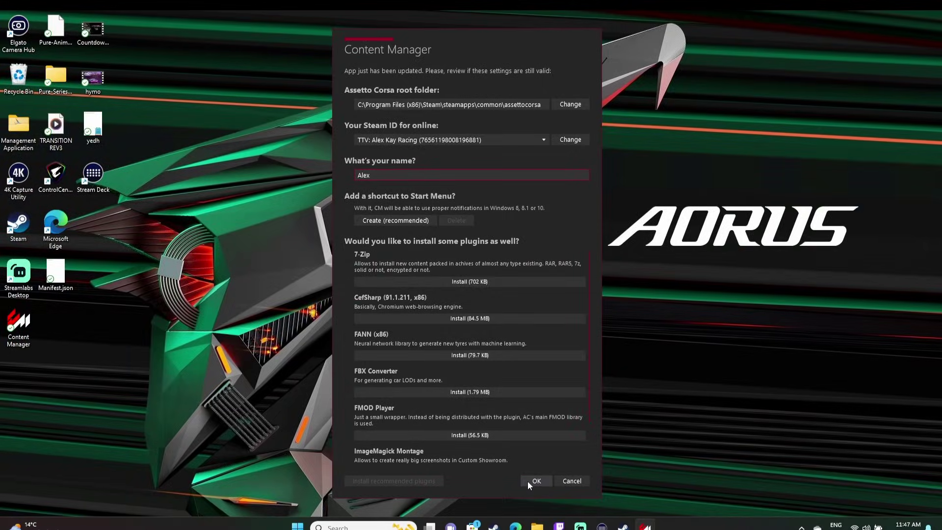
{"action": "left_click", "coordinate": [529, 484]}
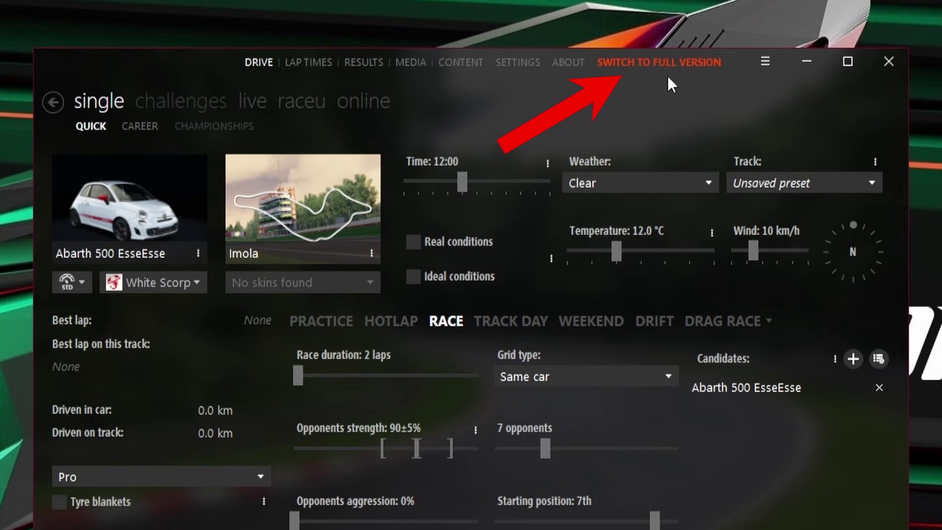
Switch Content Manager to the full version by pasting the purchased app key and confirming.
{"action": "left_click", "coordinate": [668, 75]}
{"action": "key", "text": "ctrl+v"}
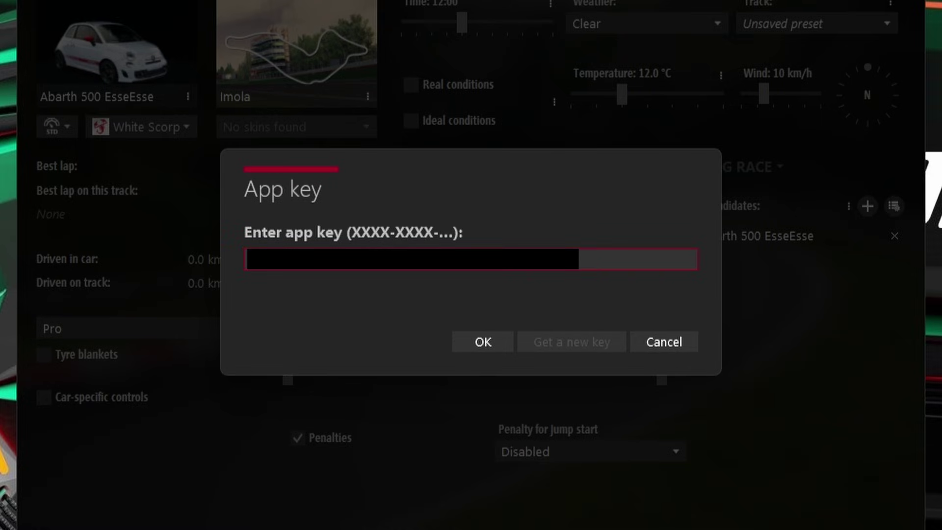
{"action": "left_click", "coordinate": [458, 346]}
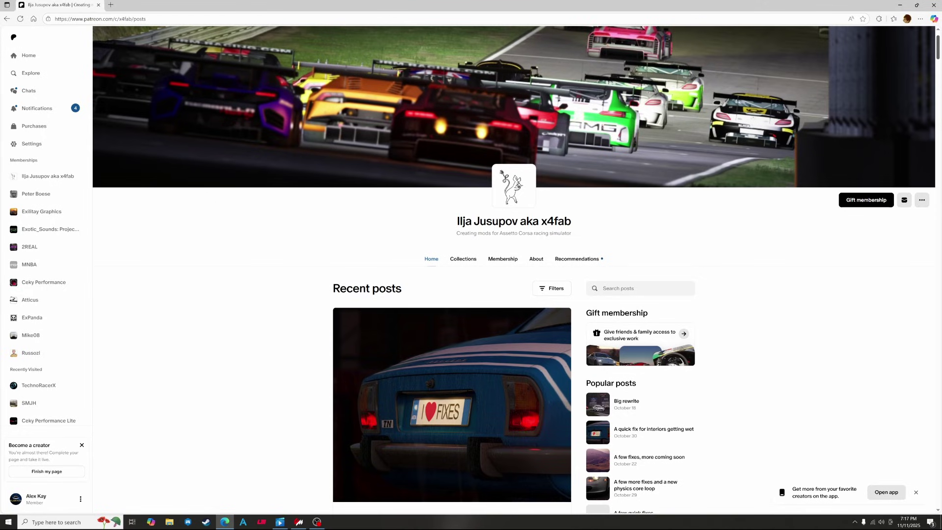
Scroll the Custom Shaders Patch creator's Patreon posts to the latest lights-patch zip link.
{"action": "scroll", "coordinate": [451, 265], "scroll_direction": "down", "scroll_amount": 3}
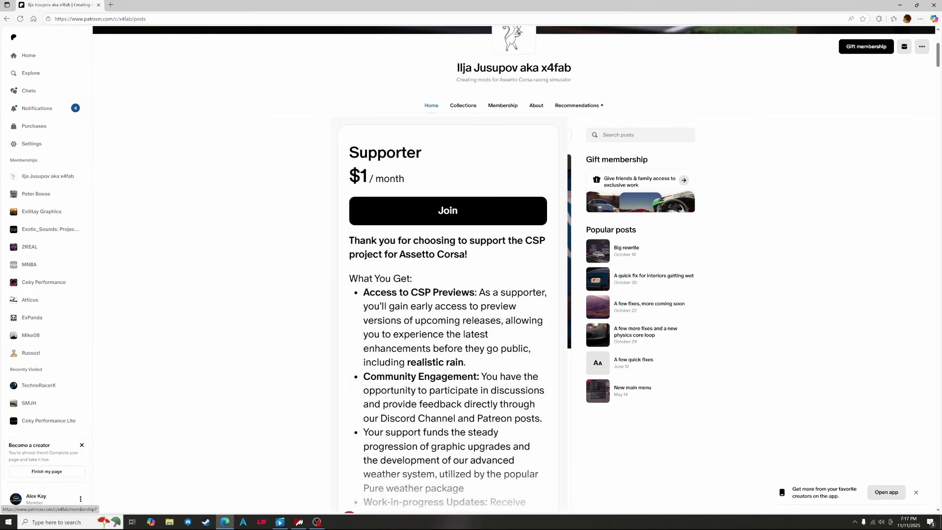
{"action": "scroll", "coordinate": [513, 269], "scroll_direction": "down", "scroll_amount": 1}
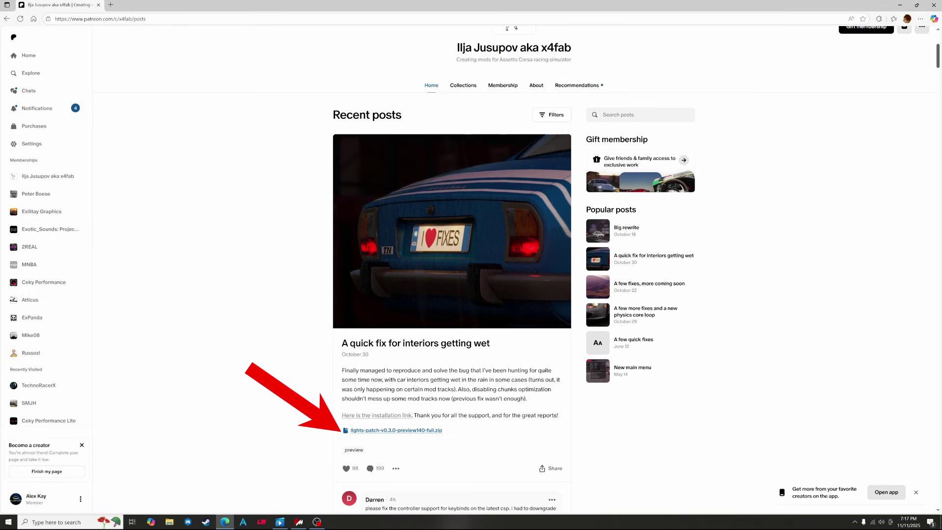
{"action": "scroll", "coordinate": [451, 269], "scroll_direction": "down", "scroll_amount": 10}
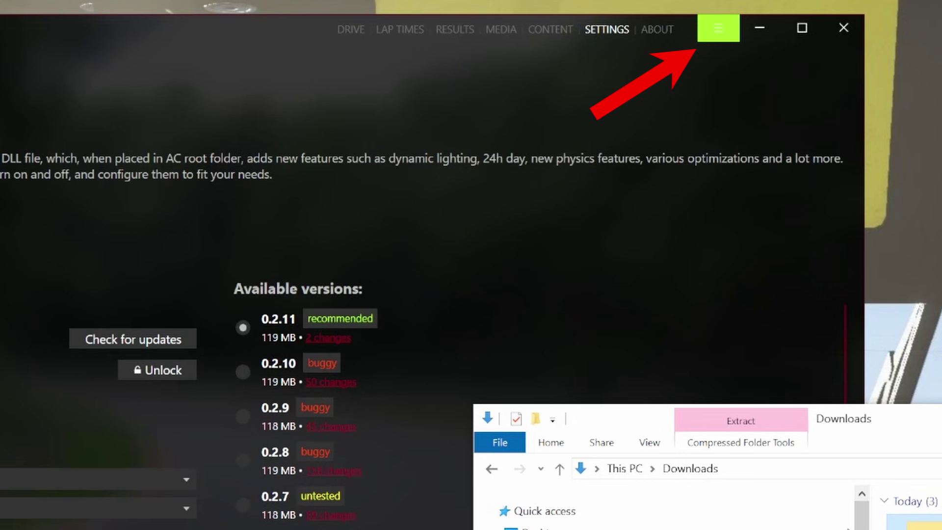
Install the lights-patch 0.2.12-preview1 download with 'Update over existing files'.
{"action": "left_click", "coordinate": [718, 28]}
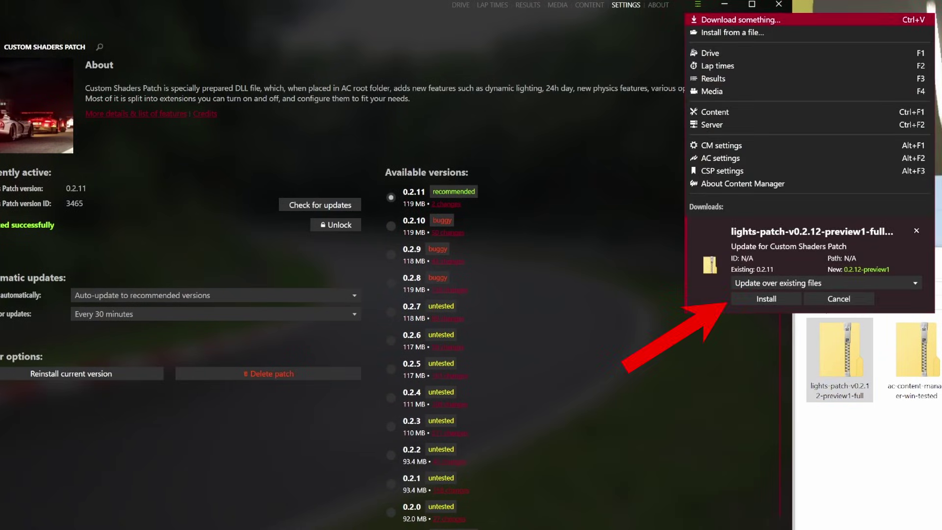
{"action": "key", "text": "Return"}
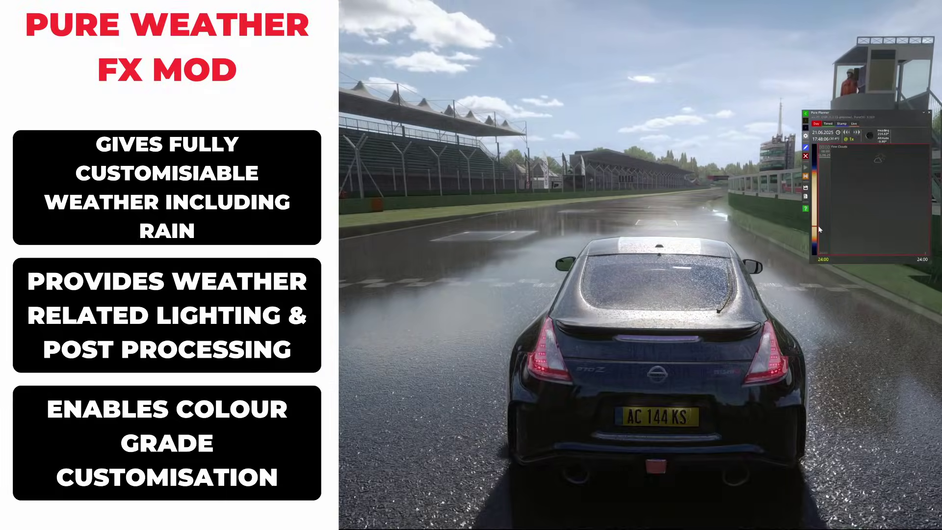
Scroll the Pure creator's Patreon page to view the $1/month membership tier.
{"action": "left_click_drag", "start_coordinate": [817, 225], "coordinate": [818, 231]}
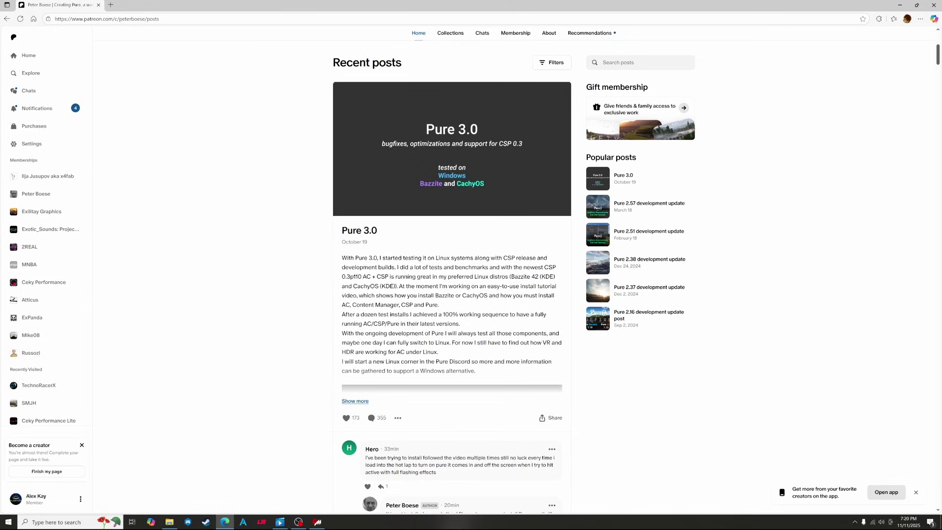
Scroll the Pure creator's Posts feed down to the 'Pure 2.57 development update' post.
{"action": "scroll", "coordinate": [452, 269], "scroll_direction": "down", "scroll_amount": 10}
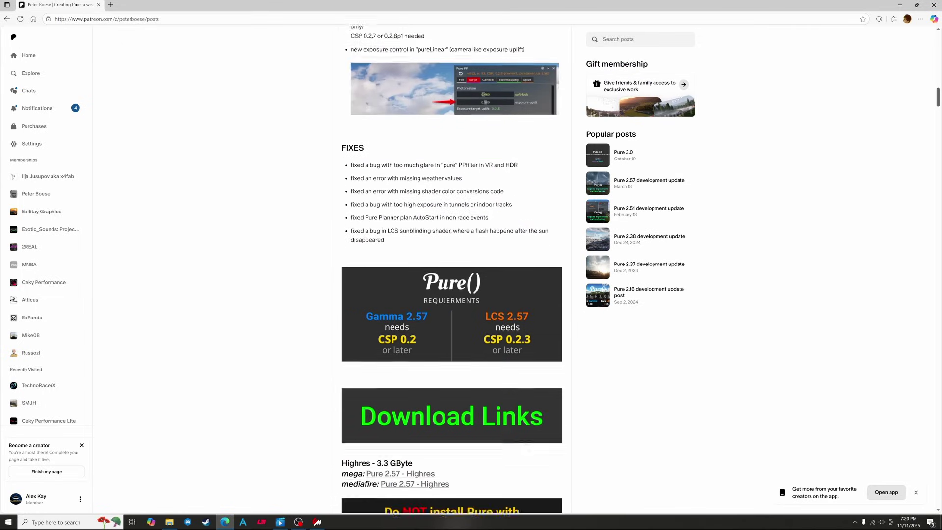
{"action": "scroll", "coordinate": [451, 270], "scroll_direction": "down", "scroll_amount": 3}
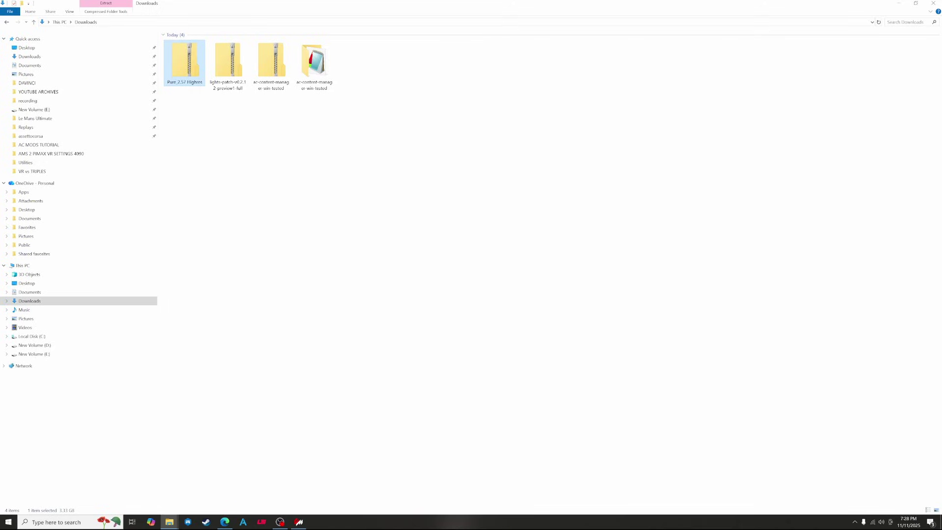
Extract the Pure 2.57 Highres zip, open its Pure 2.57 folder and select apps, content, extension, system.
{"action": "right_click", "coordinate": [191, 67]}
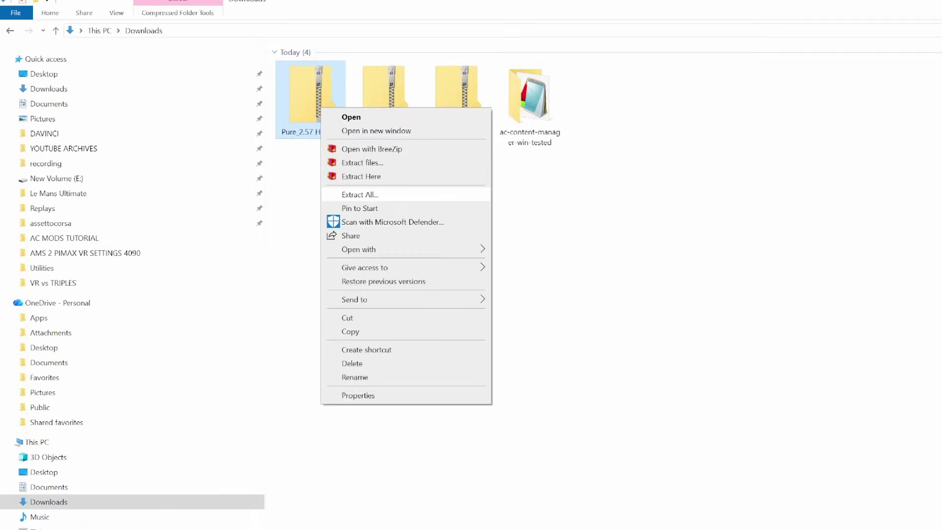
{"action": "left_click", "coordinate": [359, 194]}
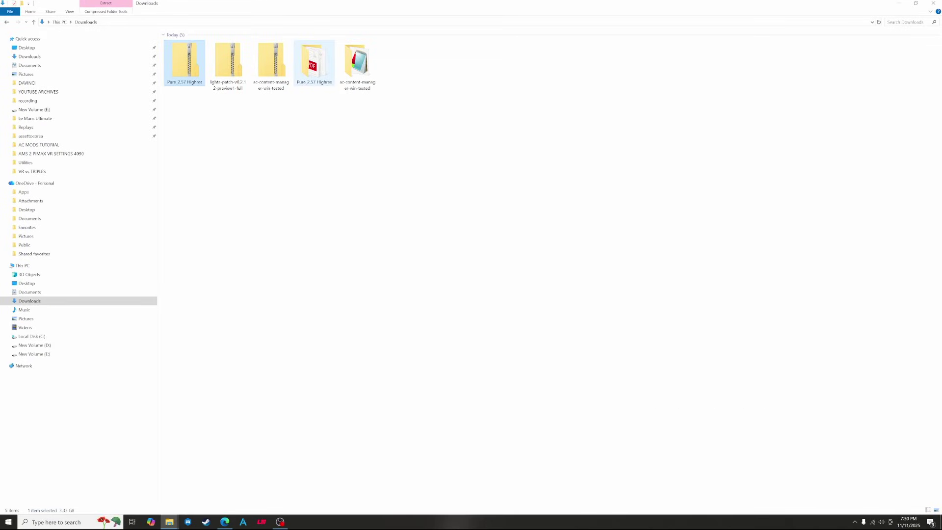
{"action": "left_click", "coordinate": [192, 61]}
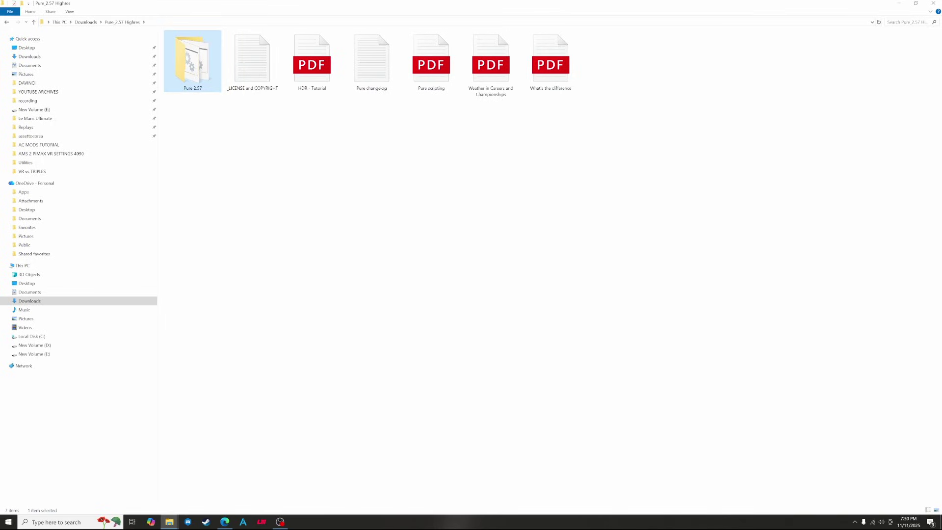
{"action": "double_click", "coordinate": [192, 61]}
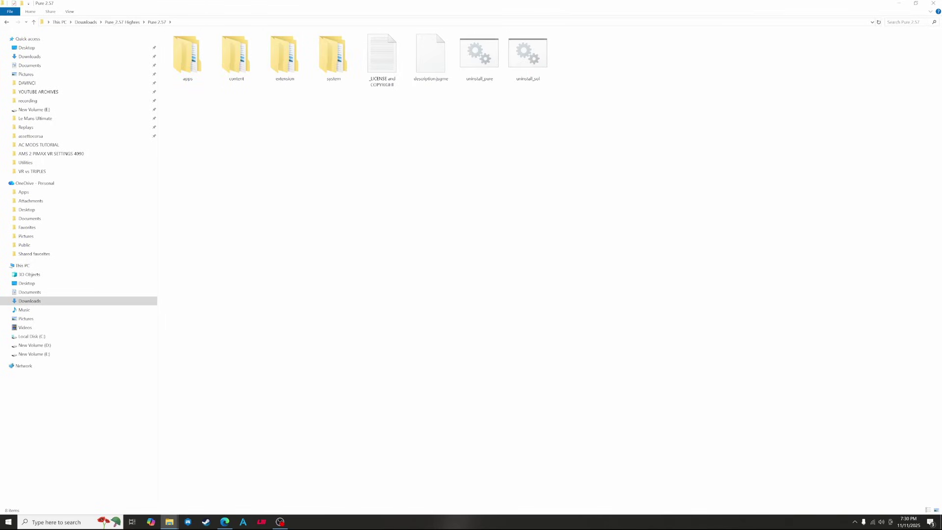
{"action": "key", "text": "shift+Right"}
{"action": "key", "text": "shift+Right"}
{"action": "key", "text": "shift+Right"}
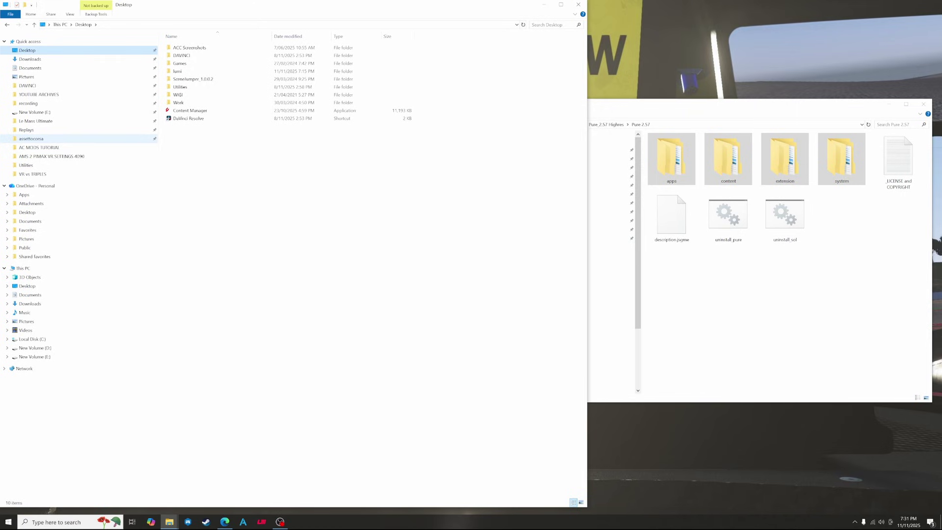
Move the four Pure folders (apps, content, extension, system) into the assettocorsa folder.
{"action": "left_click", "coordinate": [31, 138]}
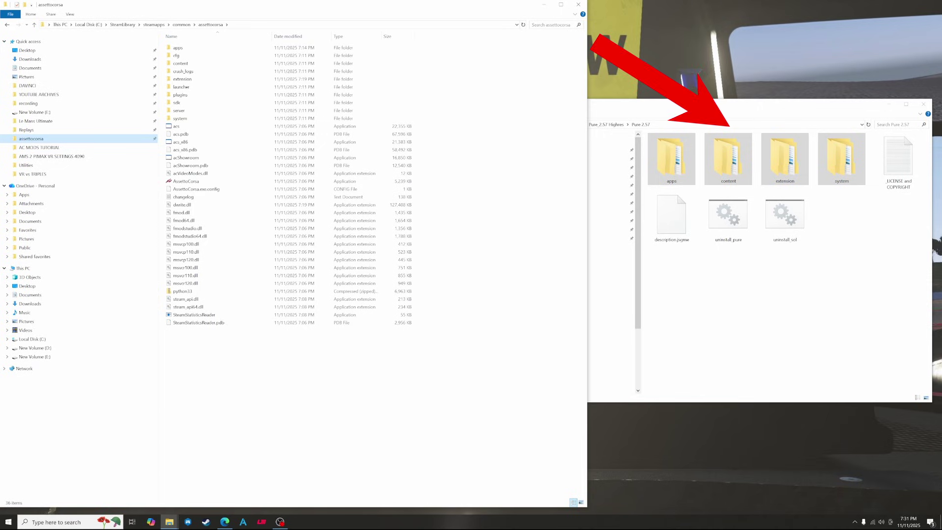
{"action": "left_click", "coordinate": [727, 158]}
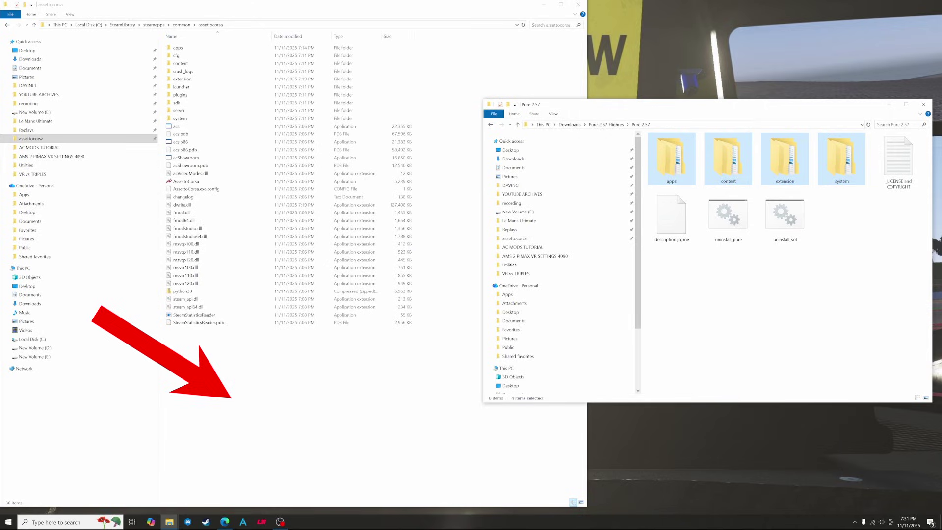
{"action": "left_click_drag", "start_coordinate": [728, 158], "coordinate": [275, 407]}
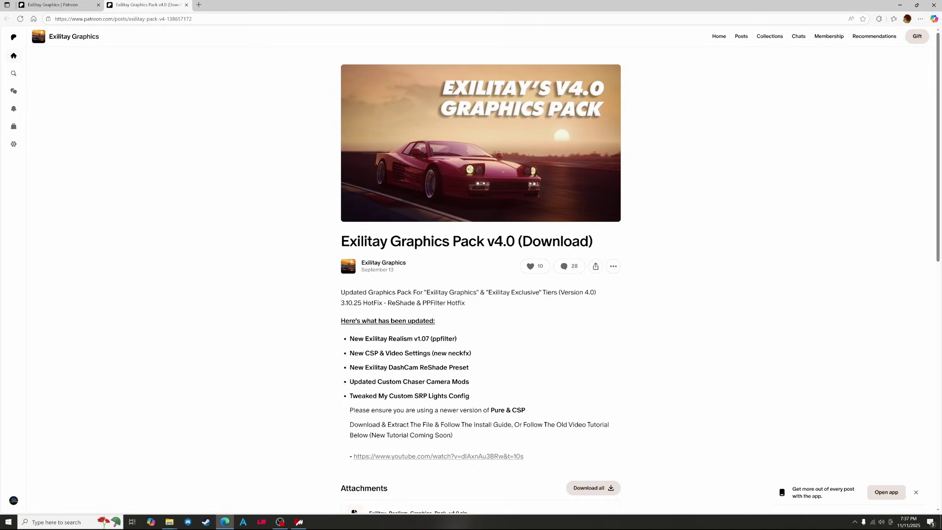
Scroll the Exilitay Graphics Pack v4.0 Patreon post down to its attachments.
{"action": "scroll", "coordinate": [481, 275], "scroll_direction": "down", "scroll_amount": 1}
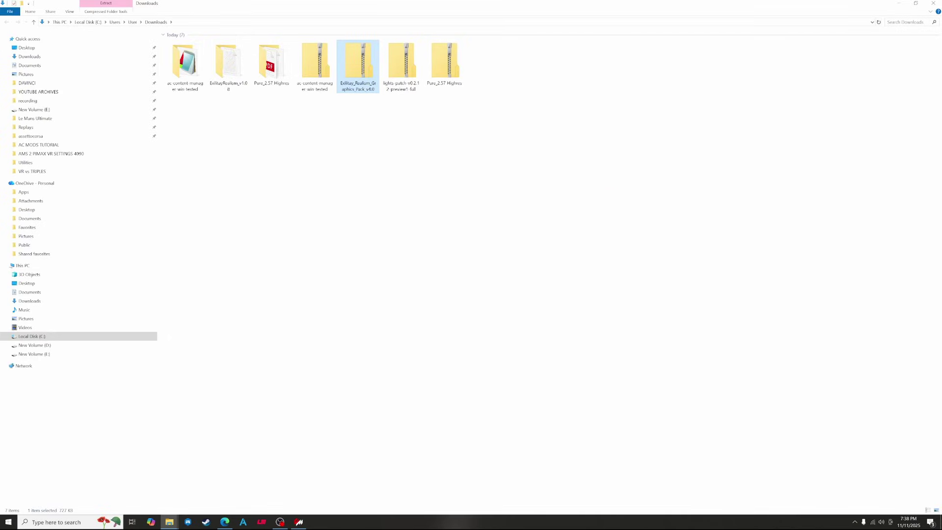
Extract Exilitay_Realism_Graphics_Pack_v4.0.zip into the Downloads folder.
{"action": "right_click", "coordinate": [356, 69]}
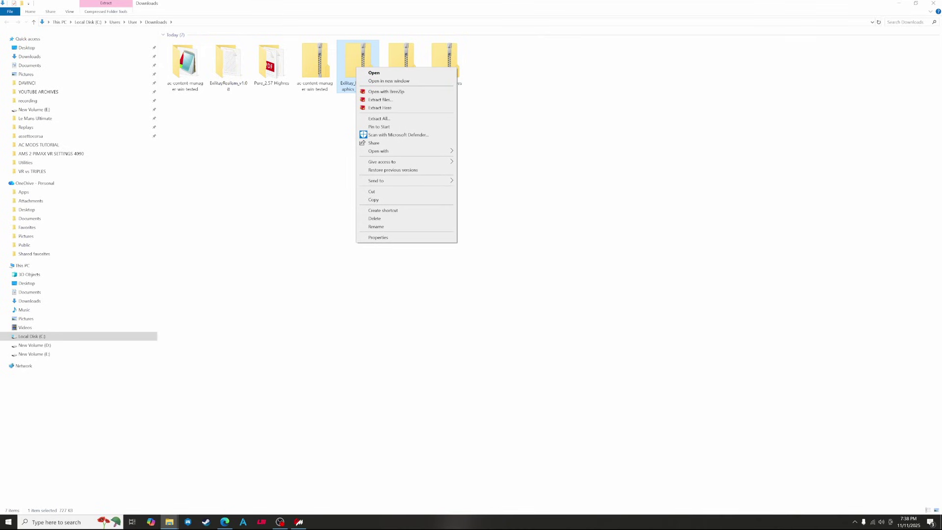
{"action": "left_click", "coordinate": [378, 118]}
{"action": "left_click", "coordinate": [534, 337]}
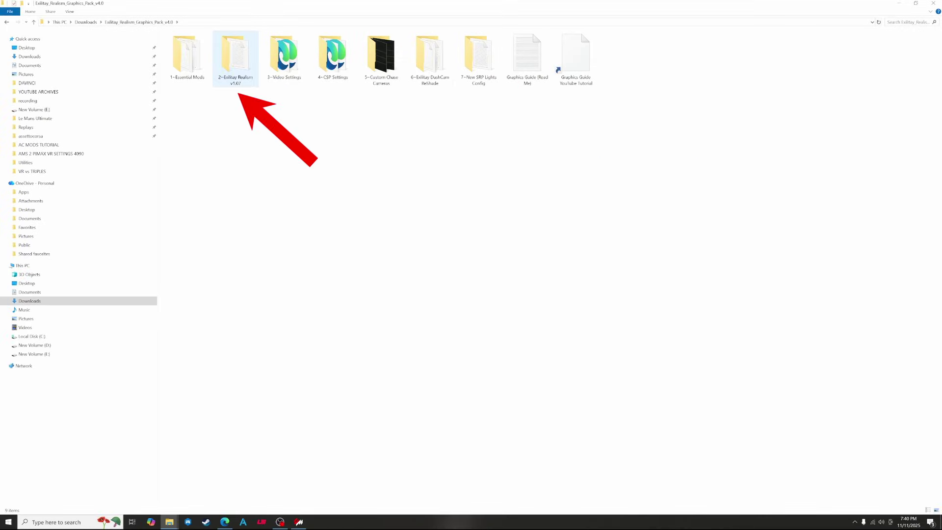
Move extension and system from 2~Exilitay Realism v1.07 into assettocorsa, then return to the pack folder.
{"action": "key", "text": "Return"}
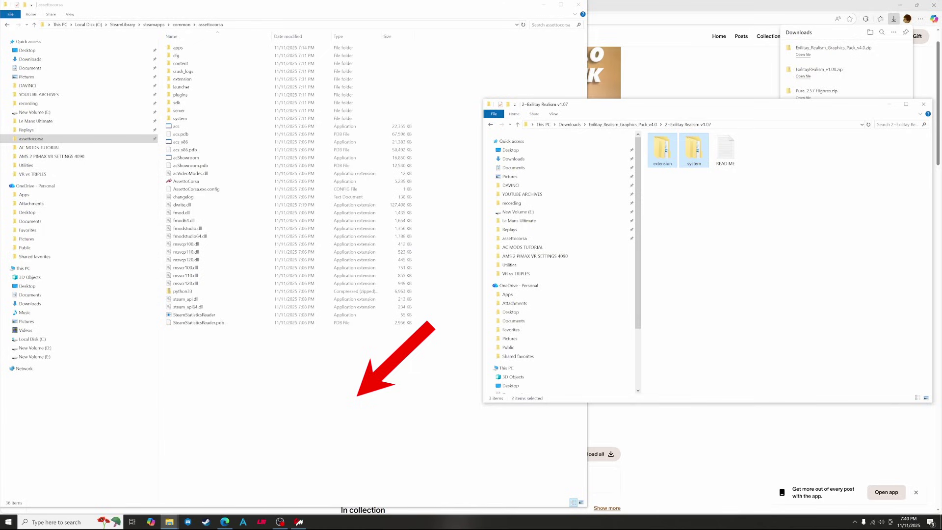
{"action": "left_click_drag", "start_coordinate": [662, 149], "coordinate": [284, 384]}
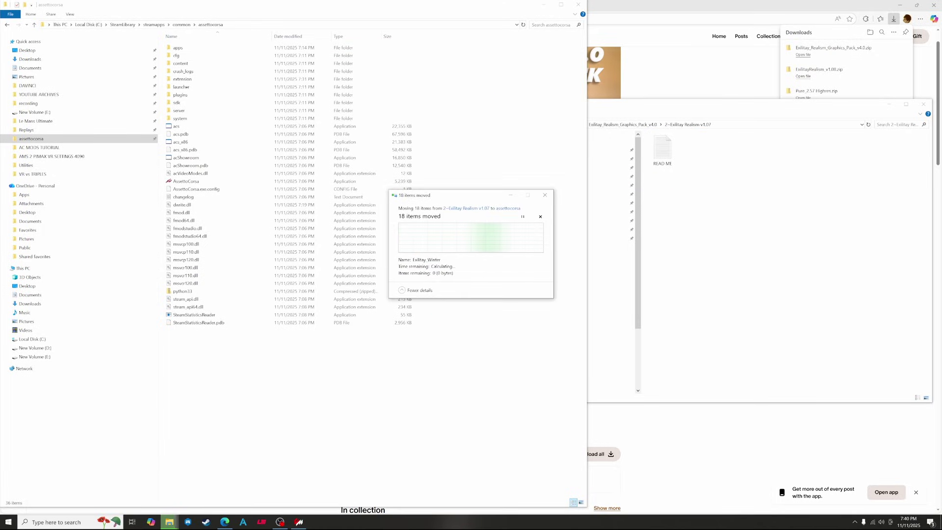
{"action": "key", "text": "alt+Left"}
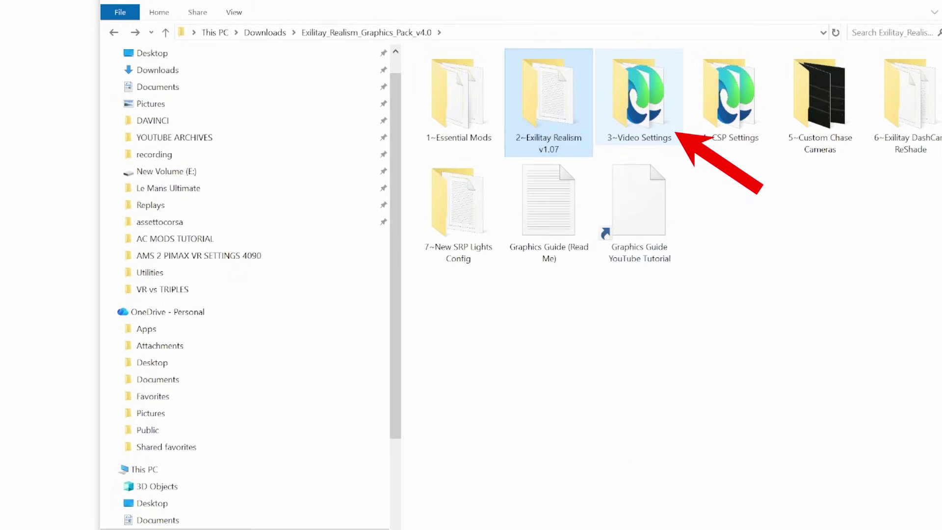
Launch Exilitay Ultra Video Settings from 3~Video Settings and apply and save the Exilitay - Ultra preset.
{"action": "double_click", "coordinate": [639, 98]}
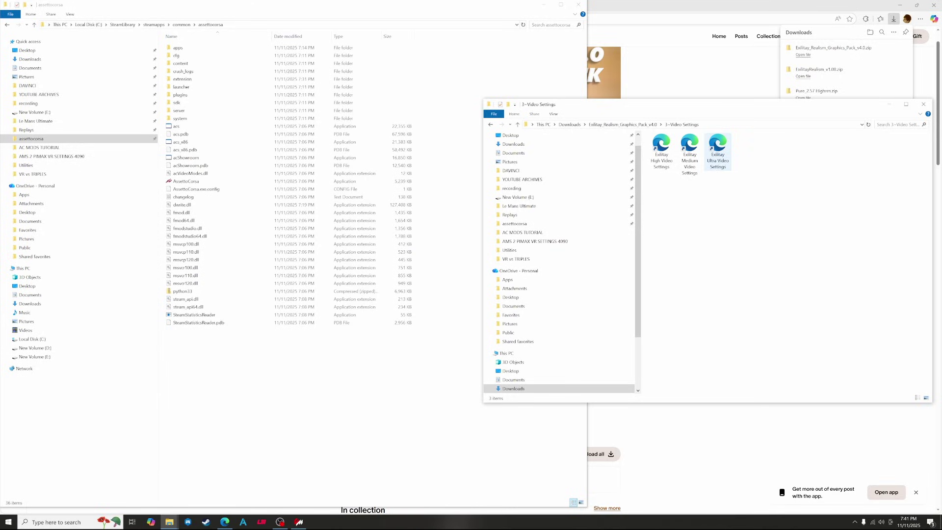
{"action": "double_click", "coordinate": [717, 147]}
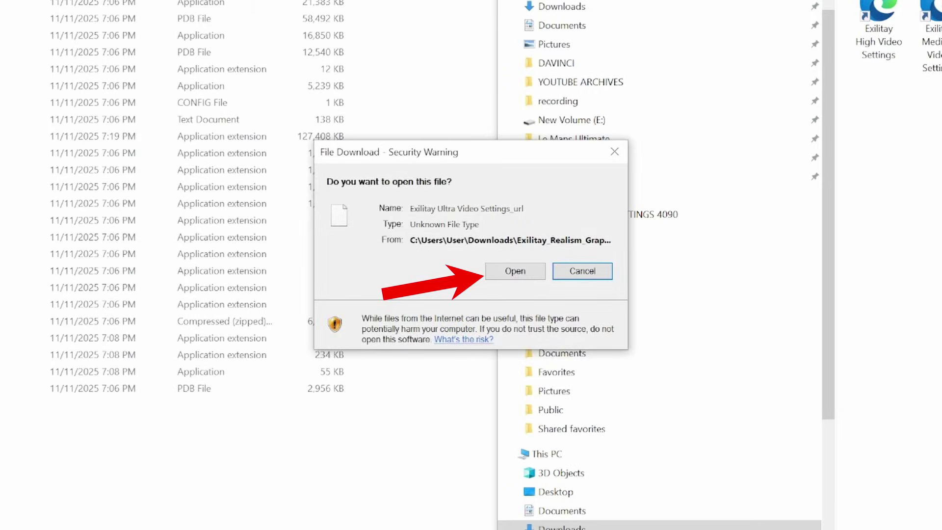
{"action": "left_click", "coordinate": [515, 271]}
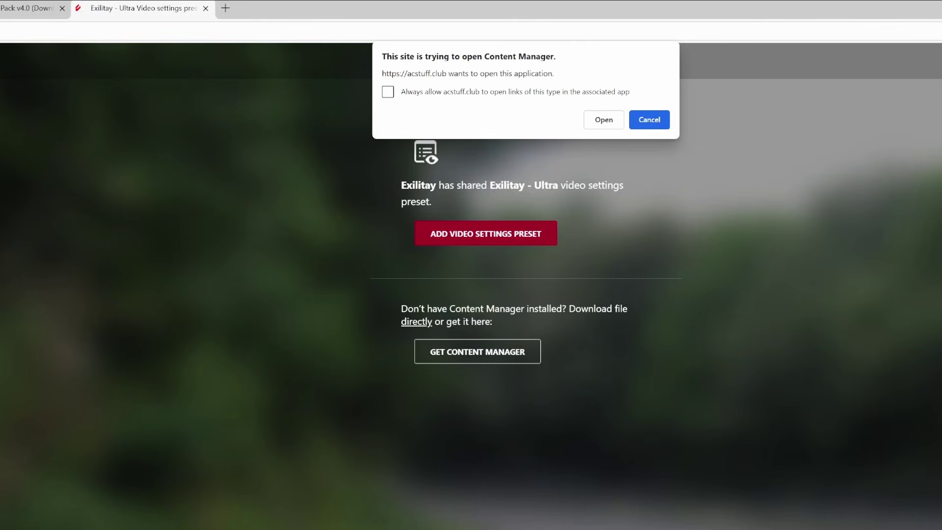
{"action": "left_click", "coordinate": [603, 119]}
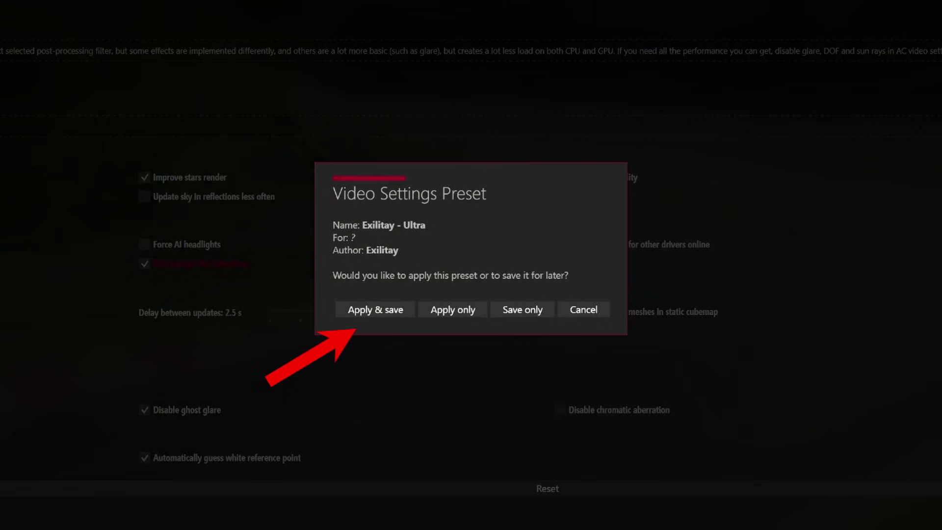
{"action": "left_click", "coordinate": [373, 309]}
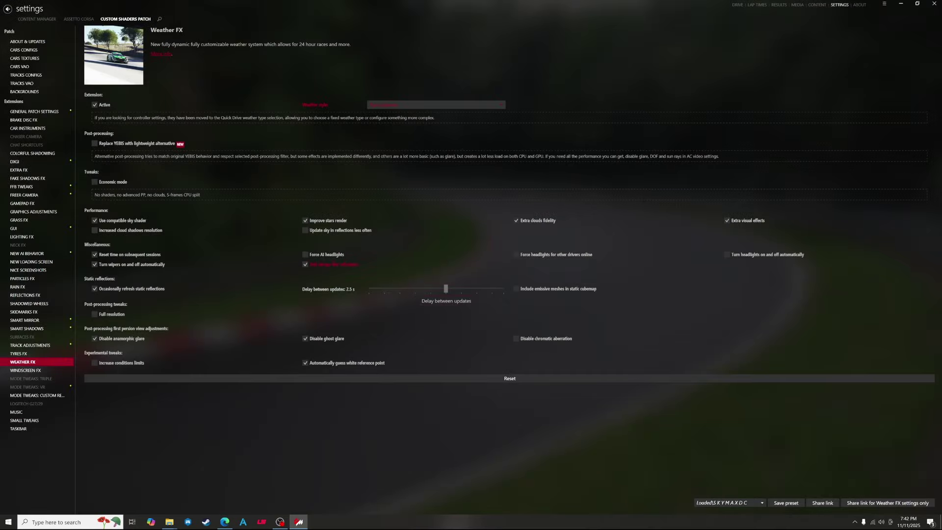
Open the 4~CSP Settings folder and launch the Exilitay Ultra CSP Settings preset.
{"action": "key", "text": "alt+Tab"}
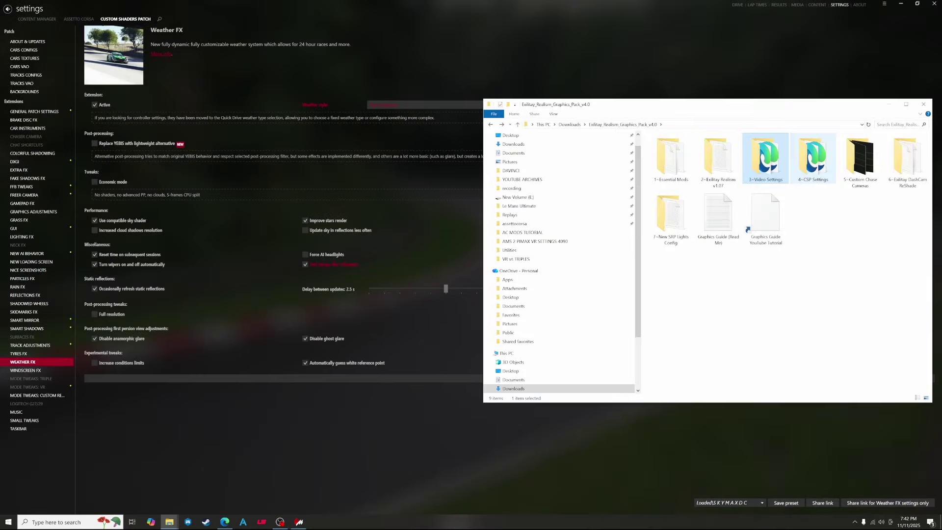
{"action": "left_click", "coordinate": [812, 160]}
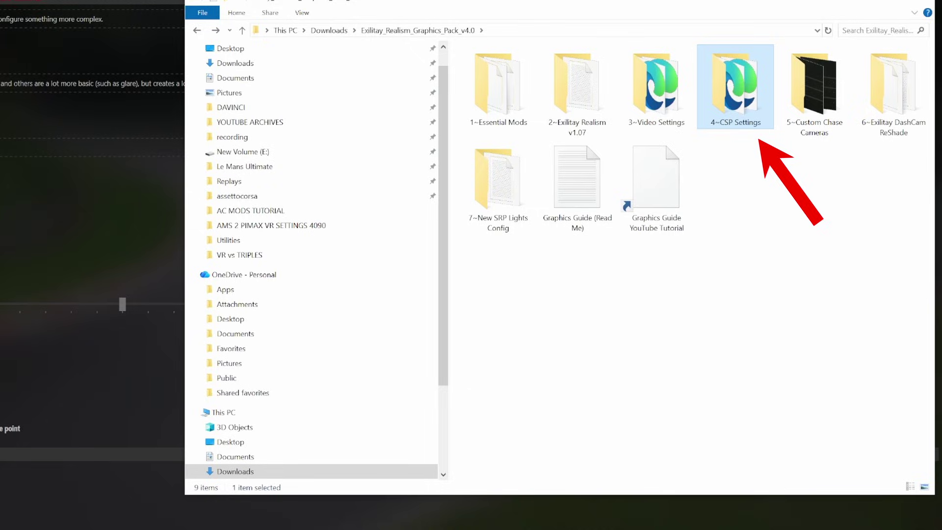
{"action": "key", "text": "Return"}
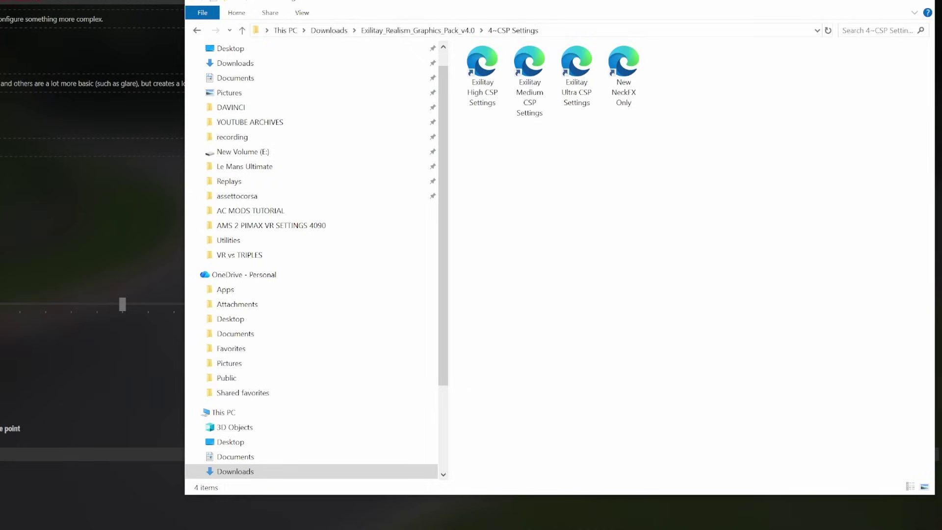
{"action": "double_click", "coordinate": [576, 76]}
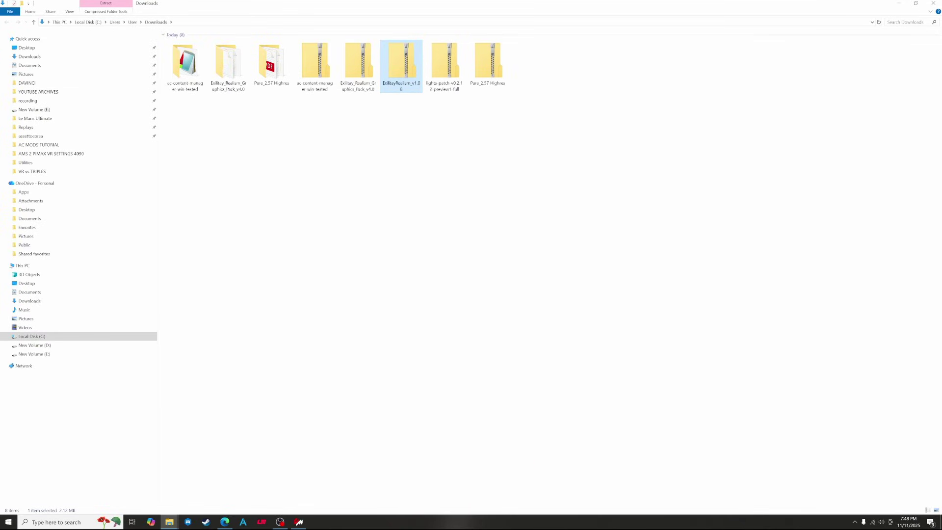
Extract ExilitayRealism v1.08 and move its extension and system folders into assettocorsa, replacing existing files.
{"action": "right_click", "coordinate": [412, 62]}
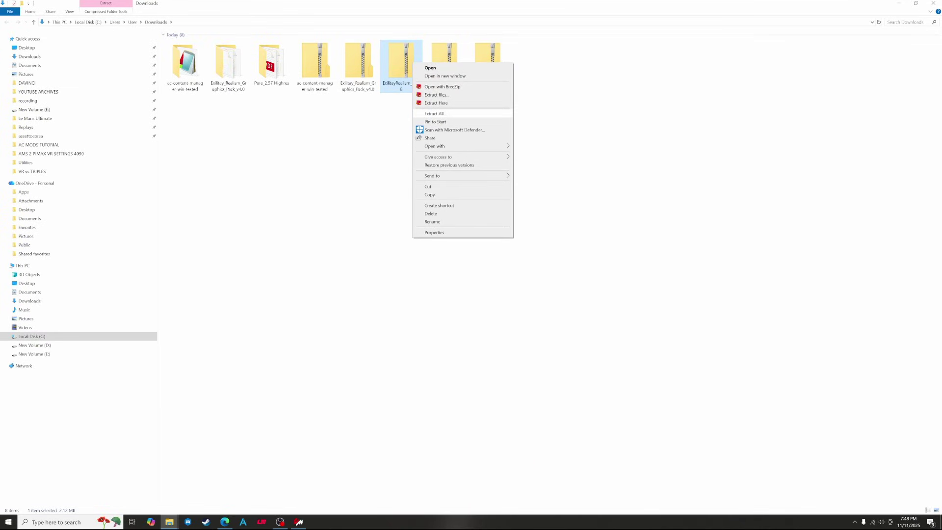
{"action": "left_click", "coordinate": [435, 113]}
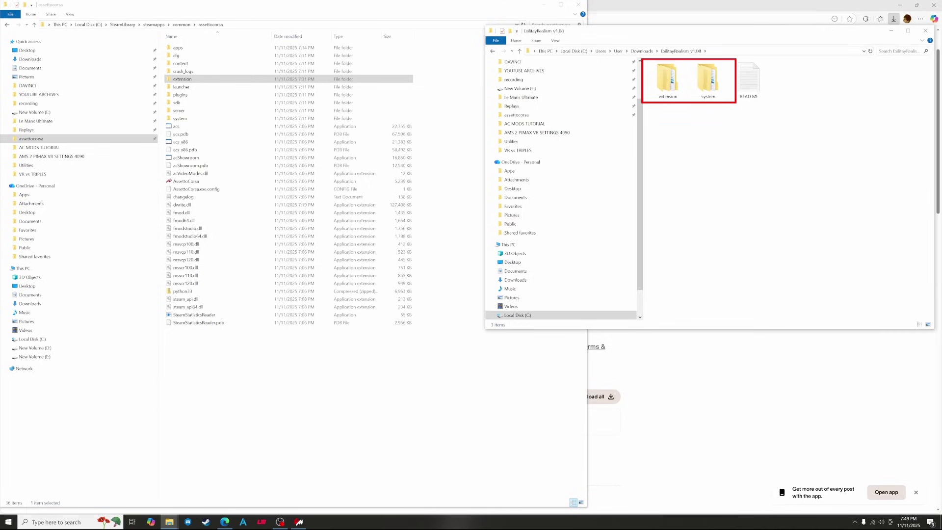
{"action": "mouse_move", "coordinate": [668, 122]}
{"action": "left_mouse_down"}
{"action": "mouse_move", "coordinate": [698, 79]}
{"action": "mouse_move", "coordinate": [685, 103]}
{"action": "mouse_move", "coordinate": [290, 382]}
{"action": "mouse_move", "coordinate": [273, 385]}
{"action": "left_mouse_up"}
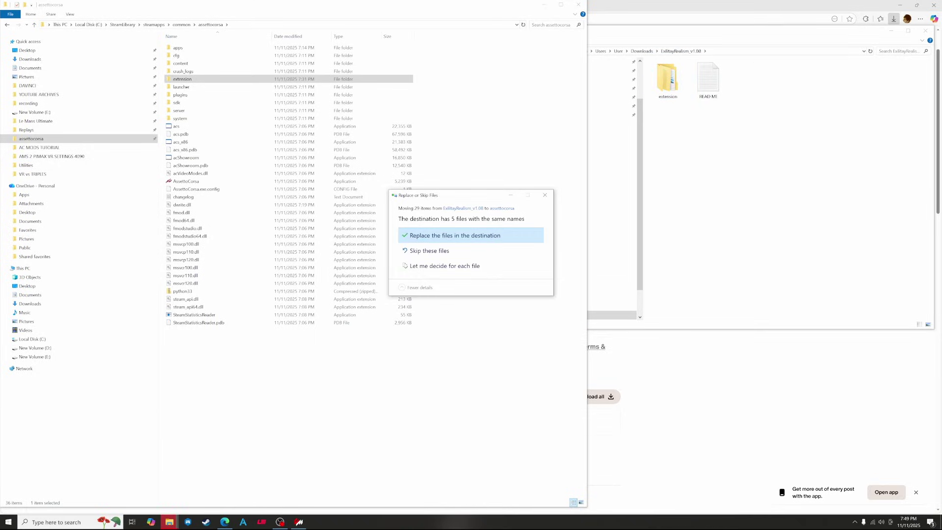
{"action": "left_click", "coordinate": [455, 235]}
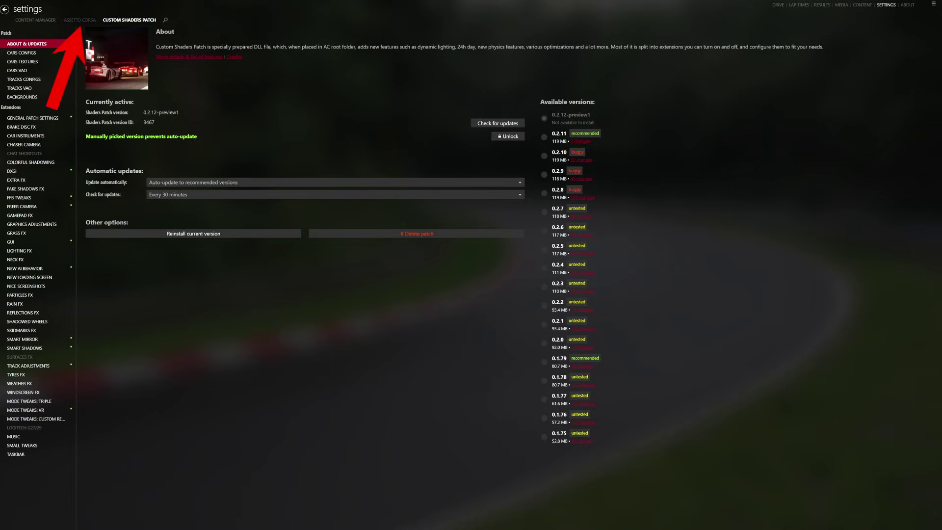
Set the Video post-processing filter to ExilitayRealism 1.08, then return to the Drive page.
{"action": "left_click", "coordinate": [79, 20]}
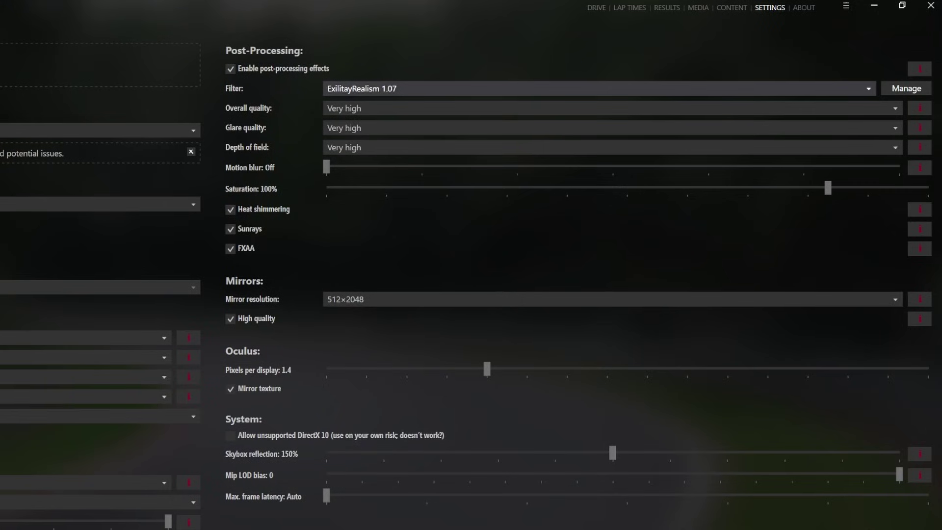
{"action": "left_click", "coordinate": [638, 55]}
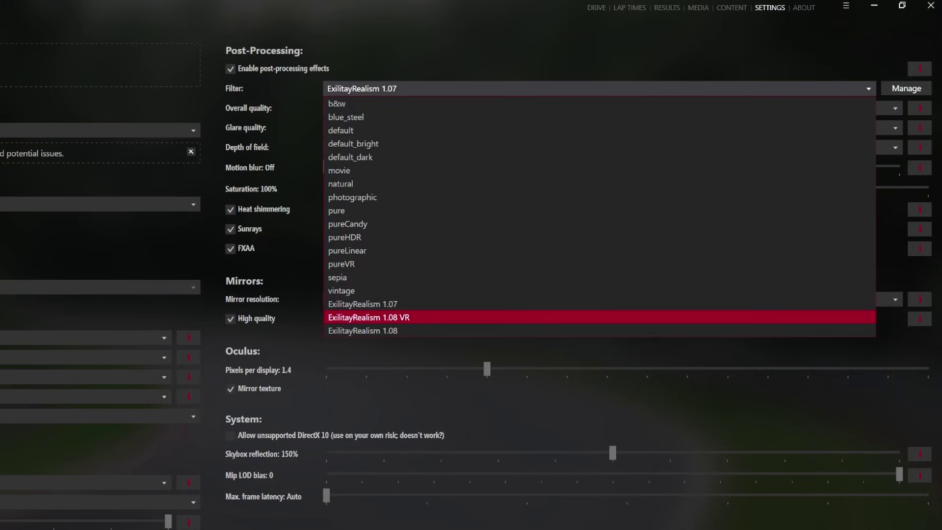
{"action": "left_click", "coordinate": [362, 330]}
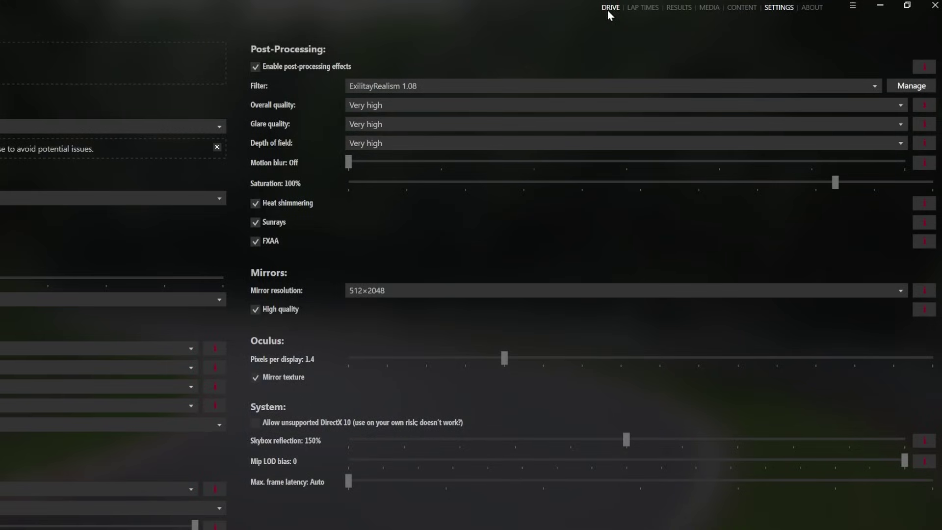
{"action": "left_click", "coordinate": [776, 6]}
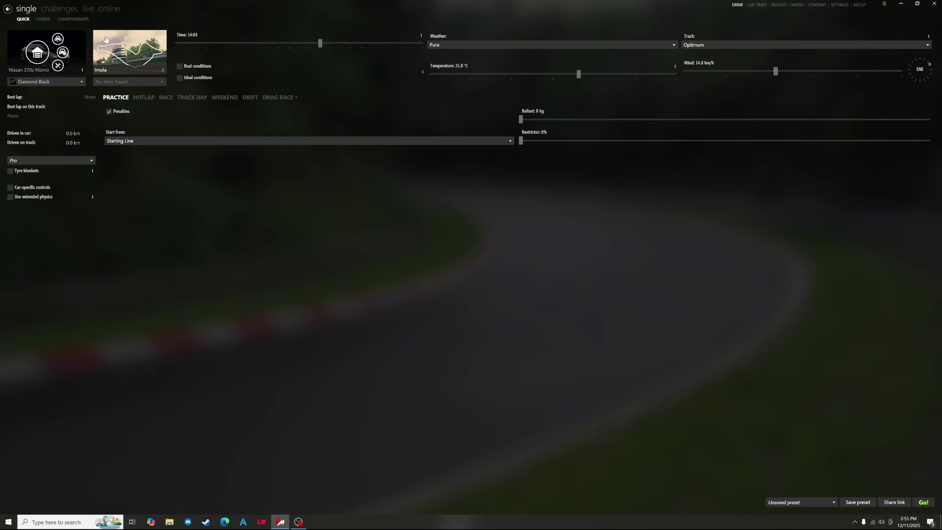
Choose Pure under Dynamic weather for the Imola practice session.
{"action": "mouse_move", "coordinate": [143, 41]}
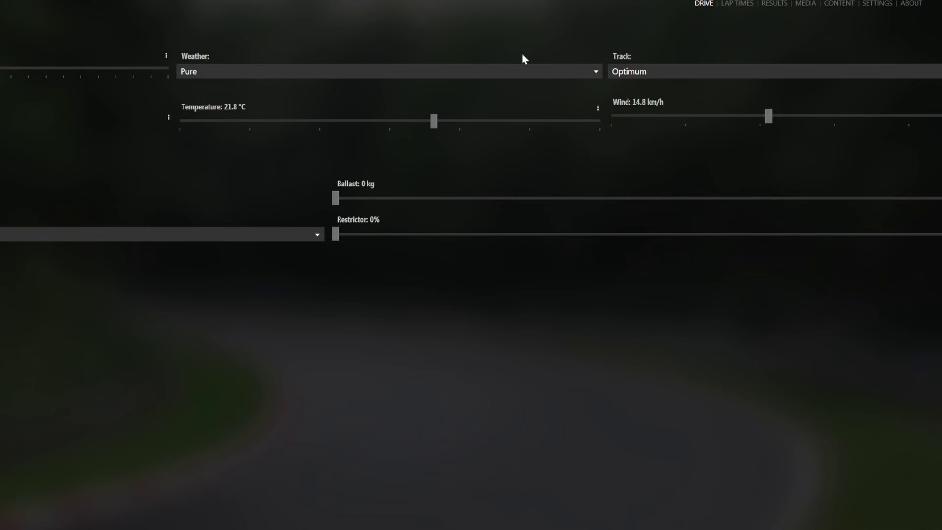
{"action": "left_click", "coordinate": [556, 69]}
{"action": "mouse_move", "coordinate": [241, 243]}
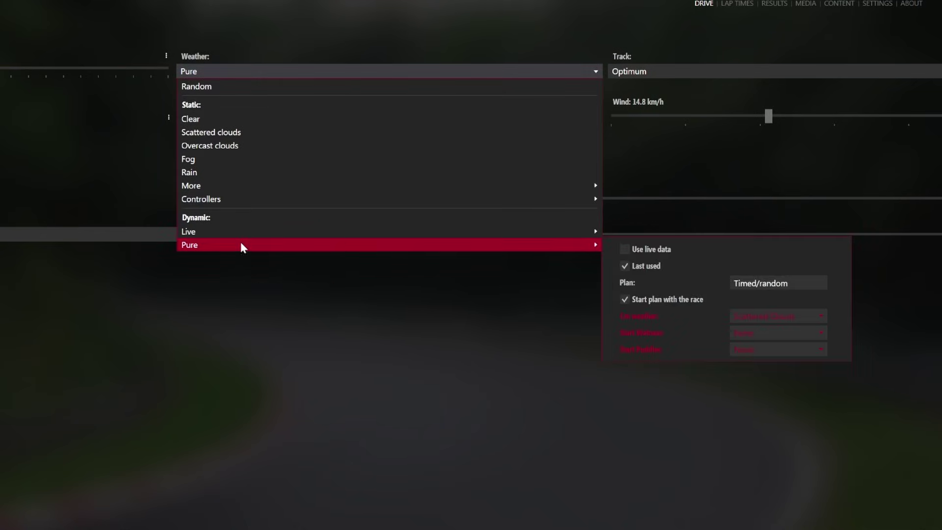
{"action": "left_click", "coordinate": [257, 244]}
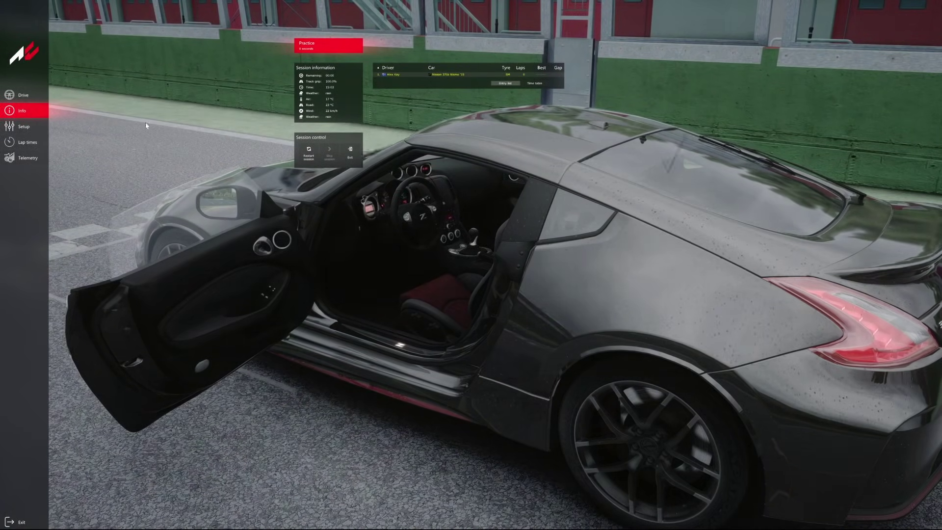
Drive onto the track in chase view and review Pure PP's Exilitay_Punch colour grading at 0.400 intensity.
{"action": "left_click", "coordinate": [19, 94]}
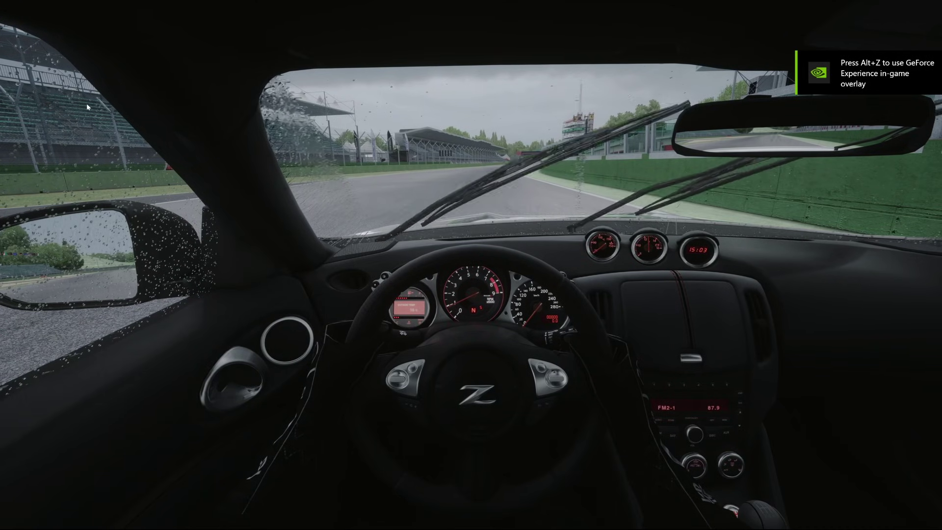
{"action": "key", "text": "F1"}
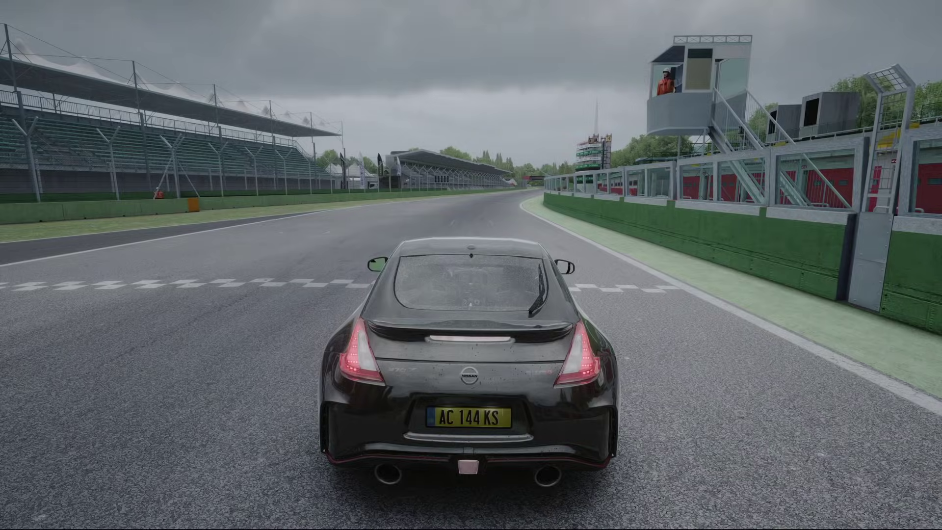
{"action": "mouse_move", "coordinate": [937, 37]}
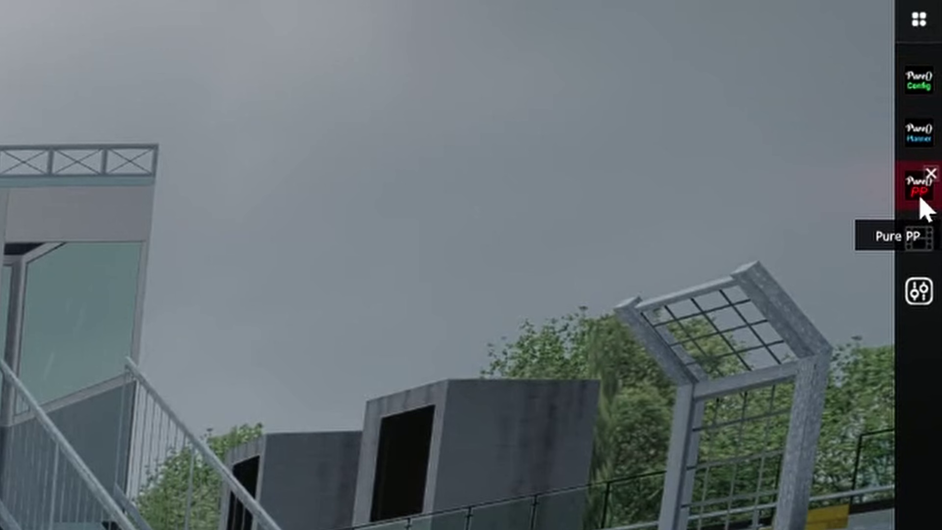
{"action": "left_click", "coordinate": [920, 199]}
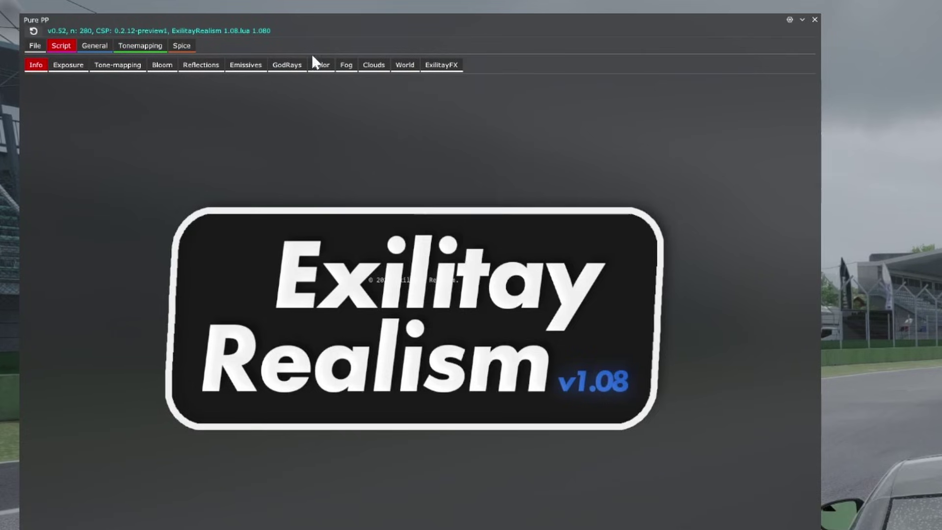
{"action": "left_click", "coordinate": [152, 69]}
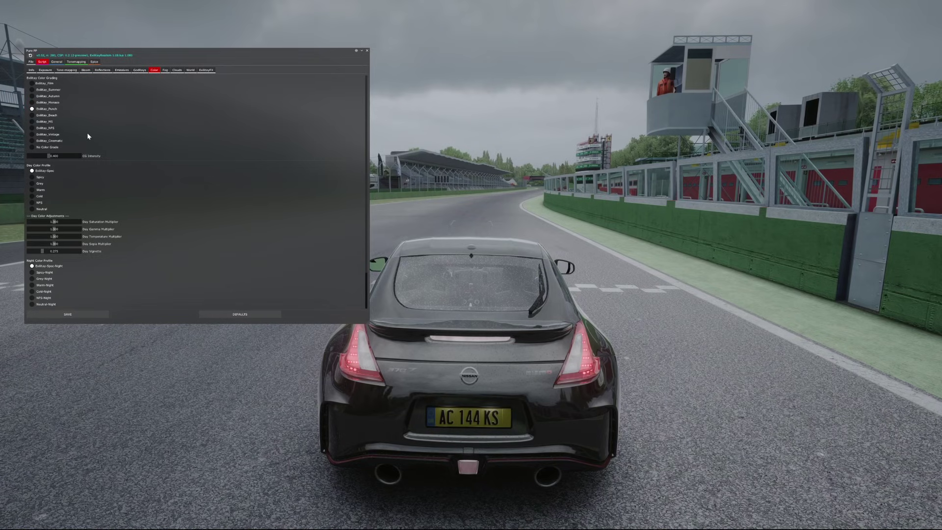
{"action": "key", "text": "ctrl+h"}
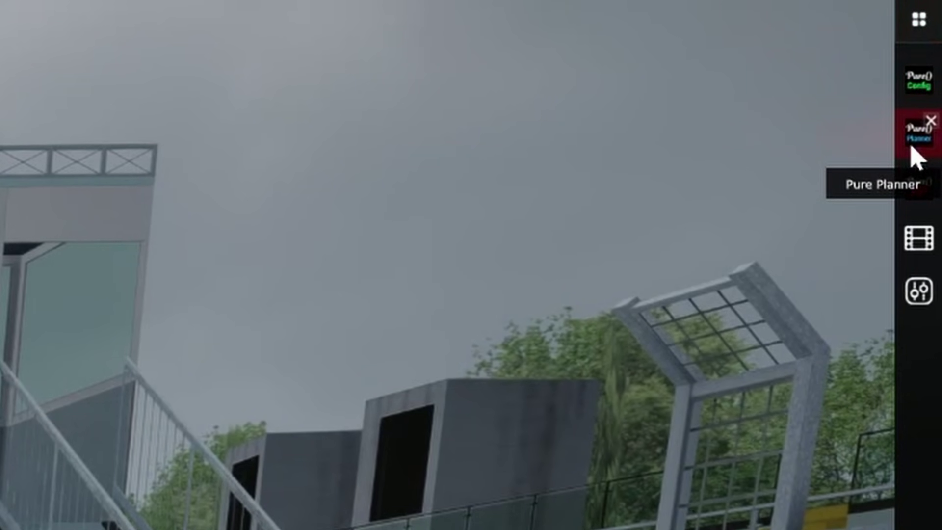
In Pure Planner, try Heavy Snow weather, then set Few Clouds for Imola.
{"action": "left_click", "coordinate": [913, 148]}
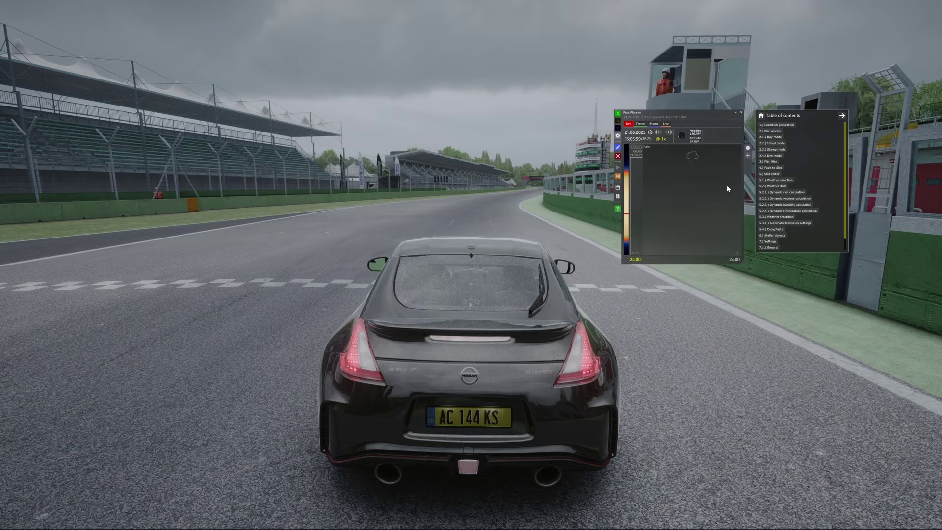
{"action": "left_click", "coordinate": [693, 155]}
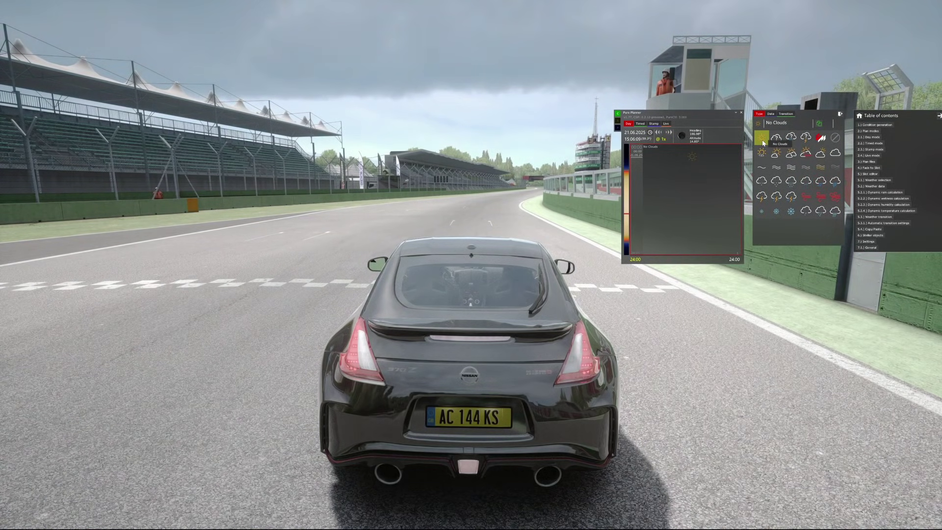
{"action": "left_click", "coordinate": [790, 212]}
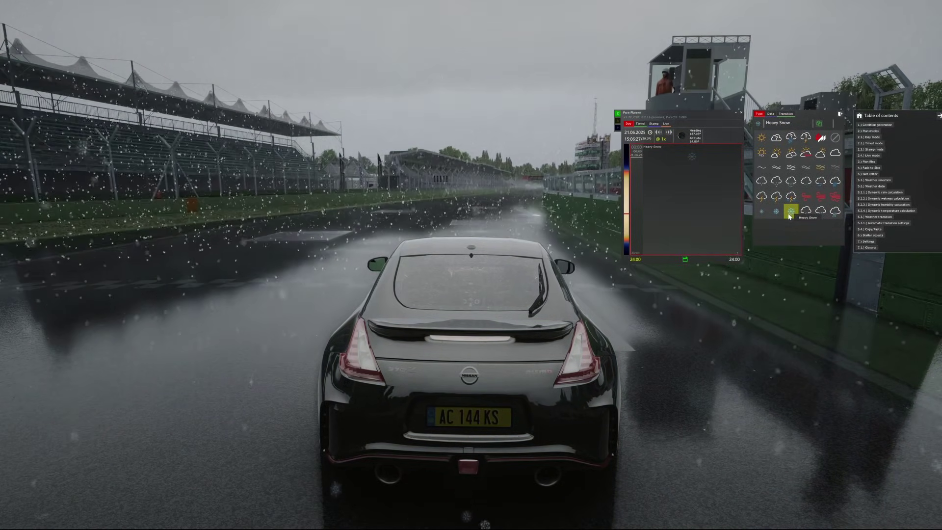
{"action": "left_click", "coordinate": [776, 152]}
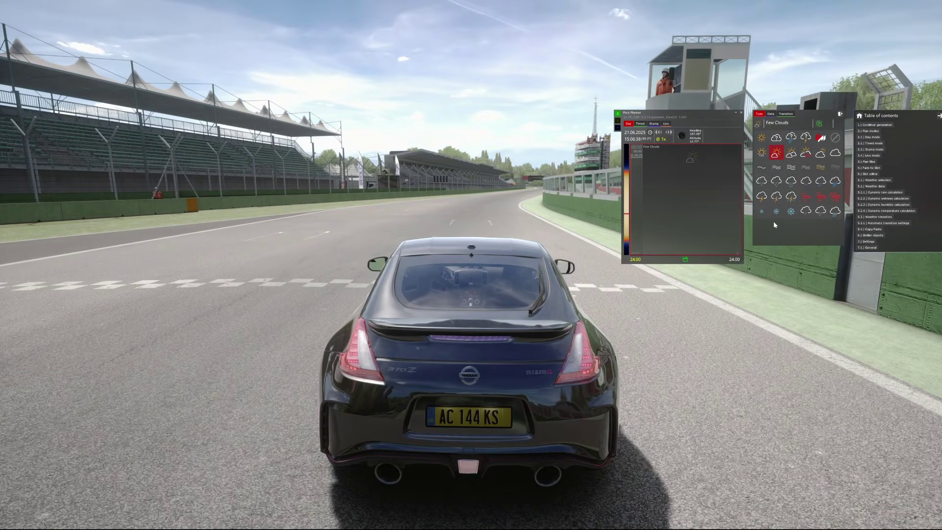